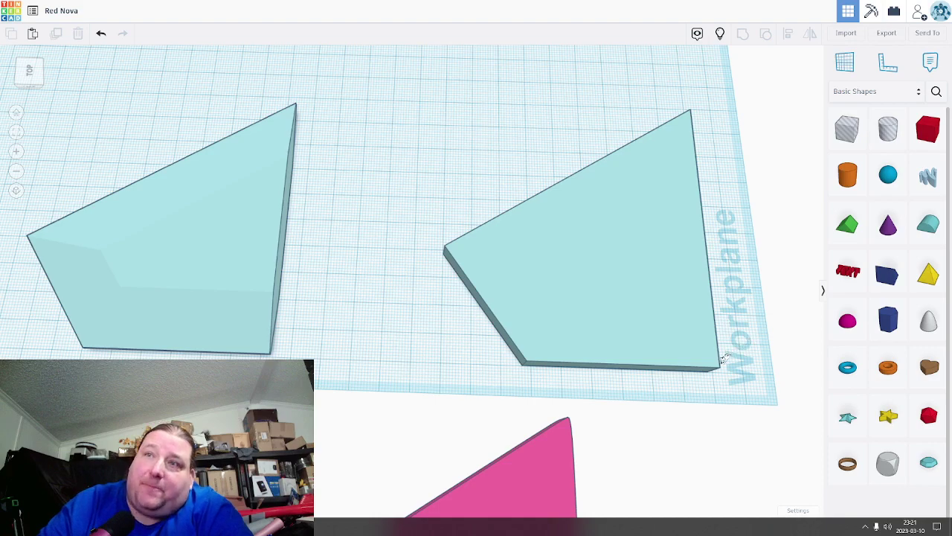
# View the next Red Nova two-stage rocket image on Flickr for its fin shapes, and return to the Tinkercad design
pyautogui.moveTo(707, 350); pyautogui.dragTo(688, 365, button='right')
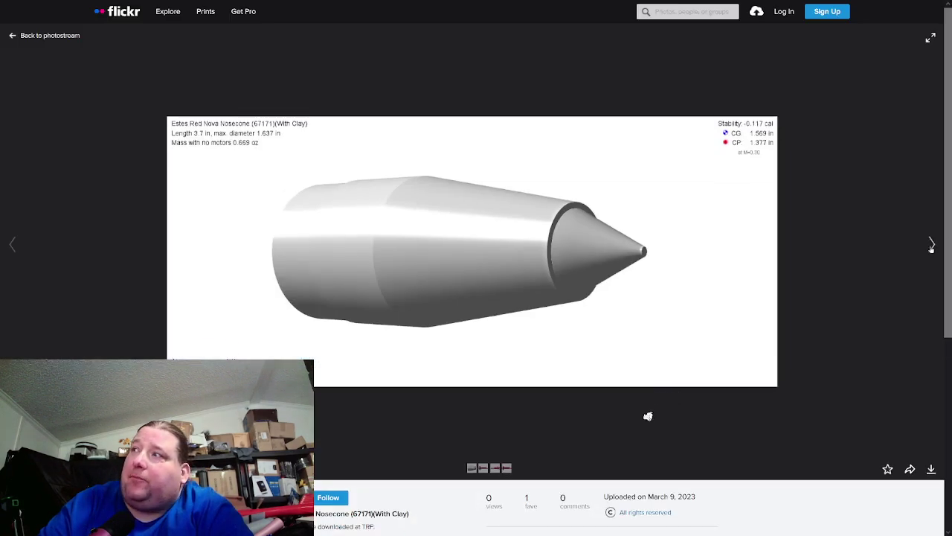
pyautogui.click(932, 248)
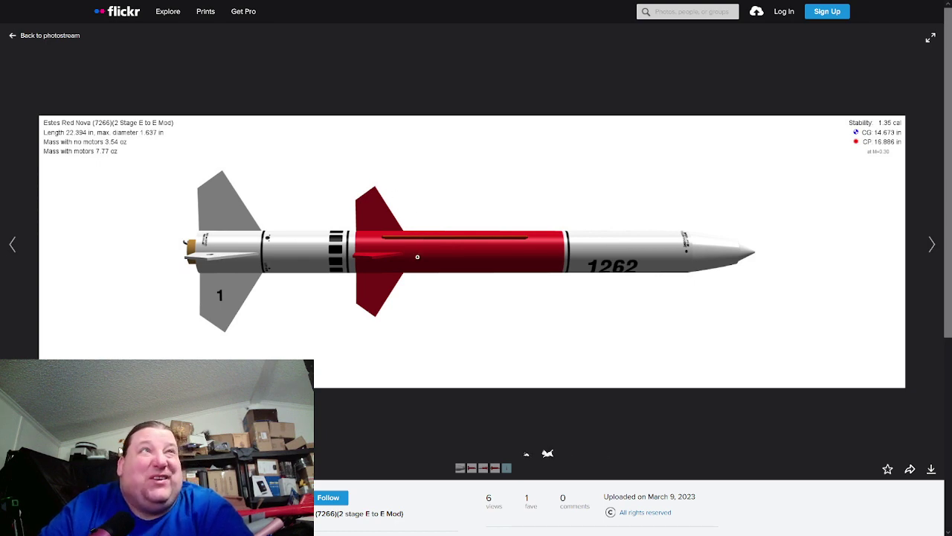
pyautogui.press('F11')
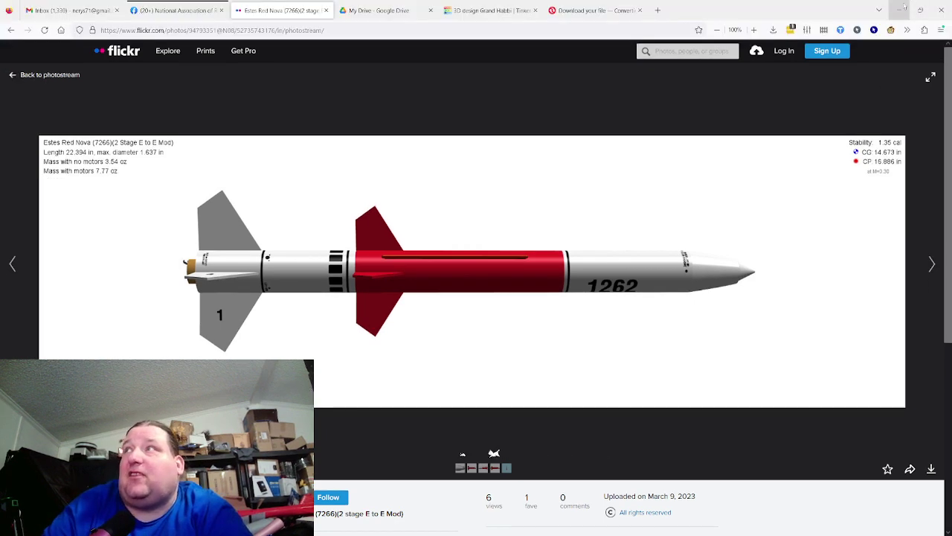
pyautogui.click(487, 11)
pyautogui.press('F11')
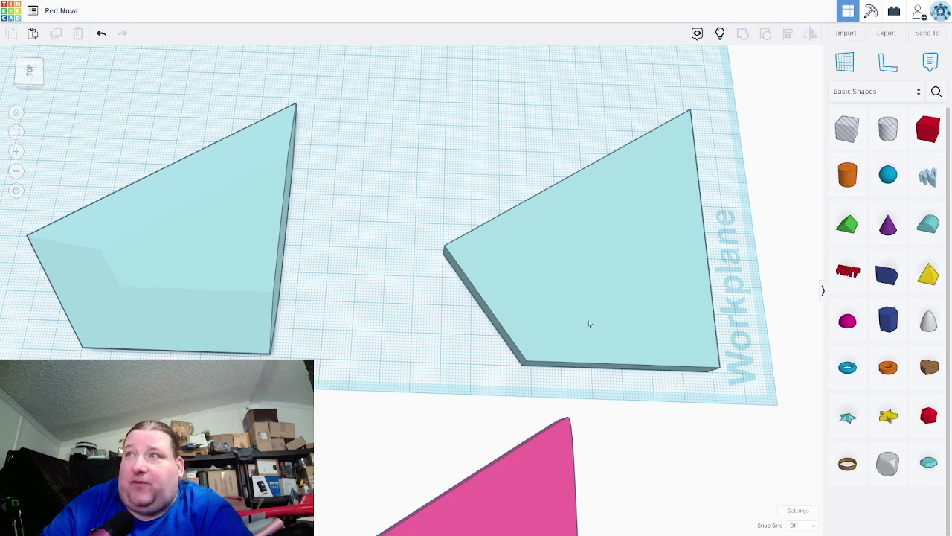
pyautogui.moveTo(438, 378); pyautogui.dragTo(578, 293, button='right')
pyautogui.scroll(-6, 559, 321)
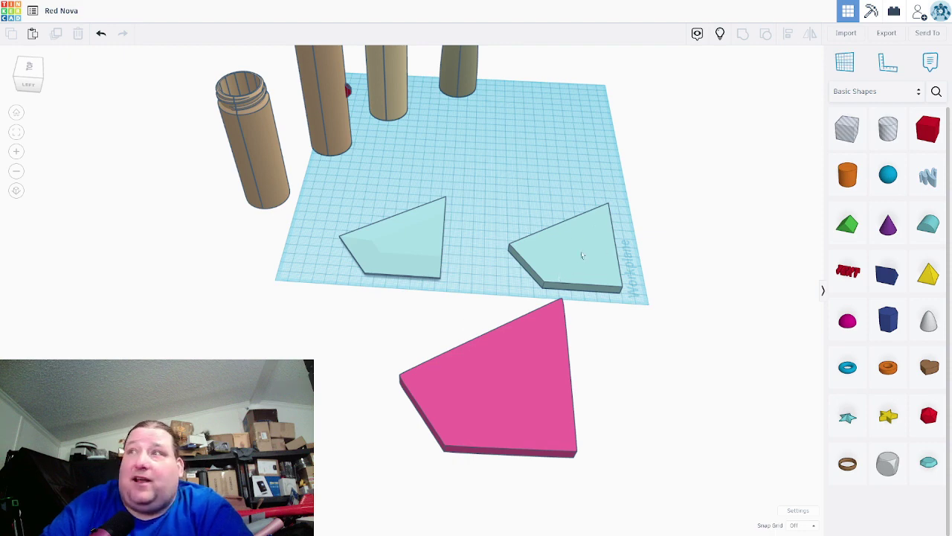
pyautogui.moveTo(559, 275); pyautogui.dragTo(471, 391)
pyautogui.hotkey('ctrl', 'z')
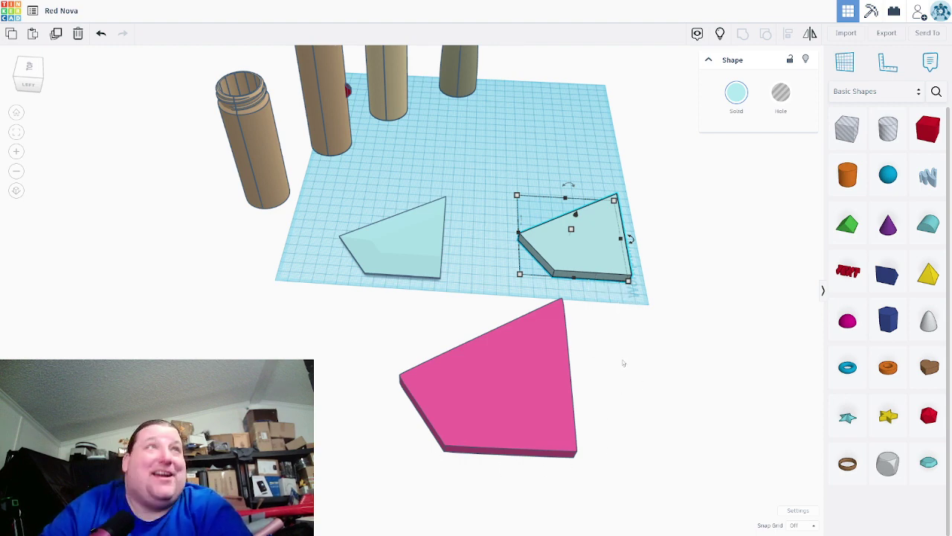
# Stretch a box hole along the full length of the pink fin's front edge
pyautogui.moveTo(648, 381); pyautogui.dragTo(579, 334, button='middle')
pyautogui.scroll(1, 561, 373)
pyautogui.scroll(1, 561, 373)
pyautogui.moveTo(633, 406); pyautogui.dragTo(334, 410)
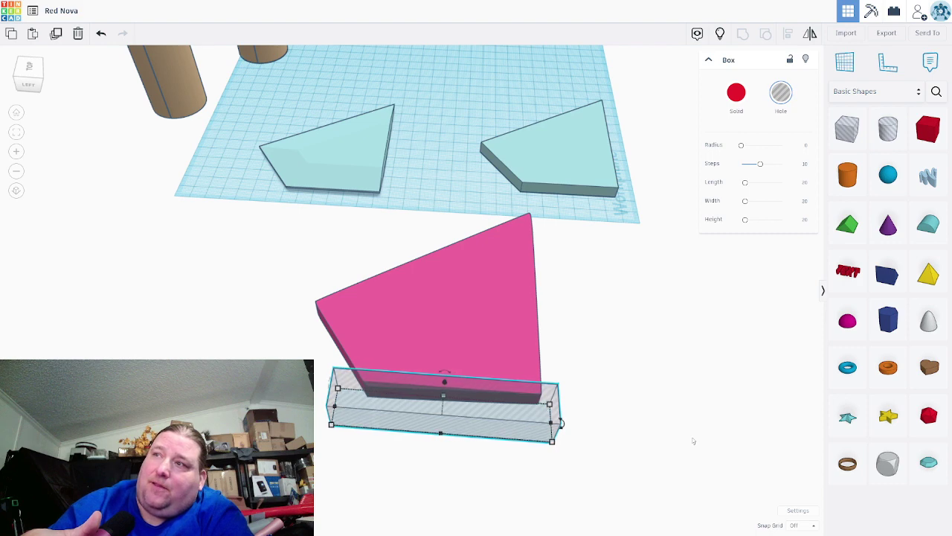
# Add a second box hole at the pink fin's corner and stretch it along the adjoining long straight edge
pyautogui.moveTo(761, 434); pyautogui.dragTo(484, 400, button='right')
pyautogui.moveTo(484, 400); pyautogui.dragTo(588, 386, button='middle')
pyautogui.click(847, 141)
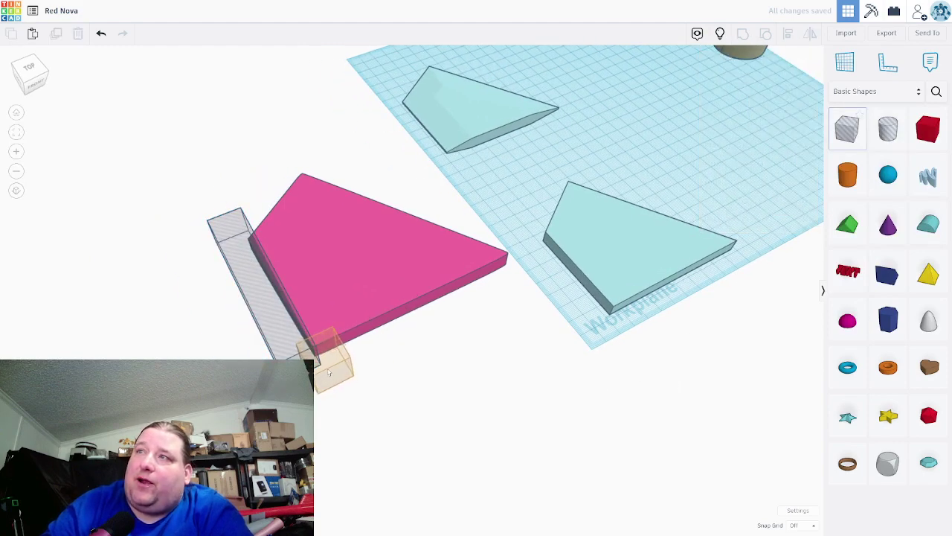
pyautogui.click(329, 373)
pyautogui.moveTo(354, 376); pyautogui.dragTo(535, 284)
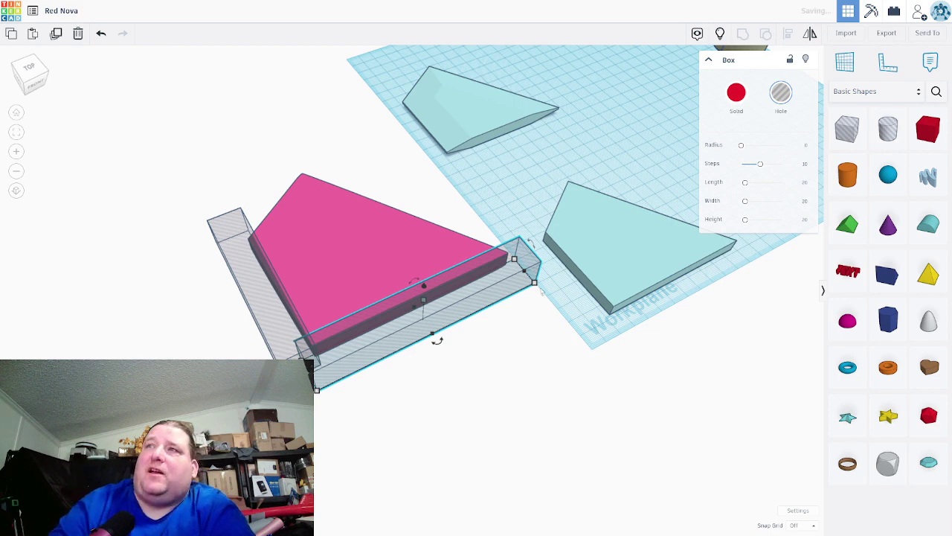
# Set a workplane on the pink fin's short slanted side face and stretch a box hole along that edge
pyautogui.moveTo(540, 291); pyautogui.dragTo(623, 277, button='right')
pyautogui.click(845, 63)
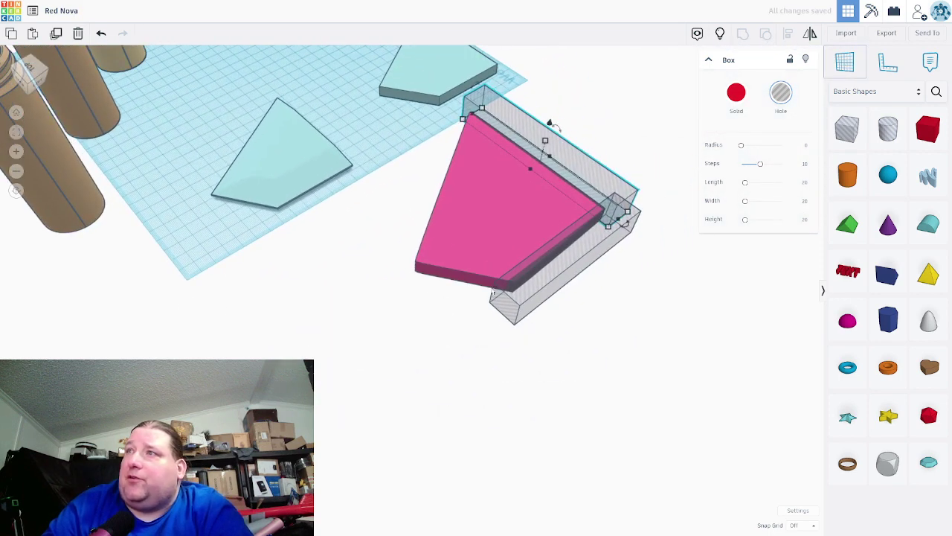
pyautogui.click(454, 276)
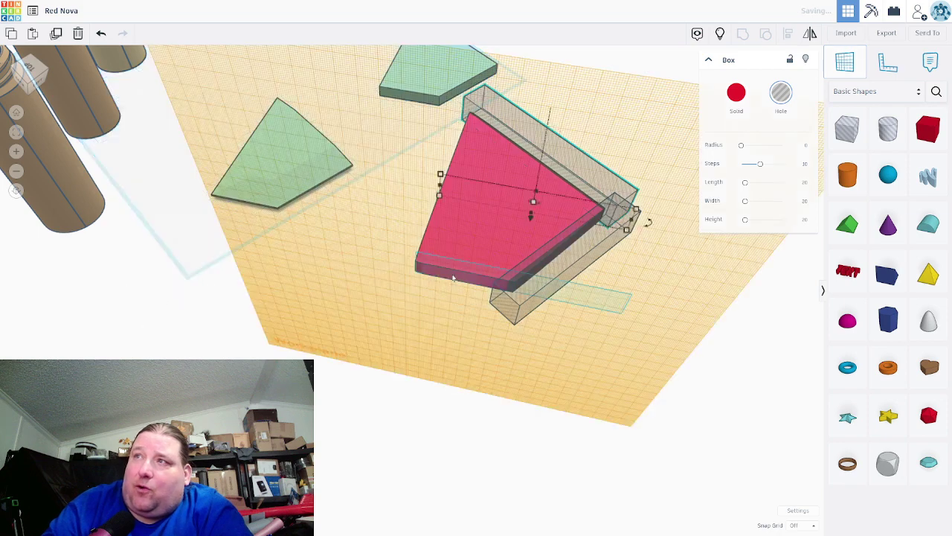
pyautogui.click(846, 128)
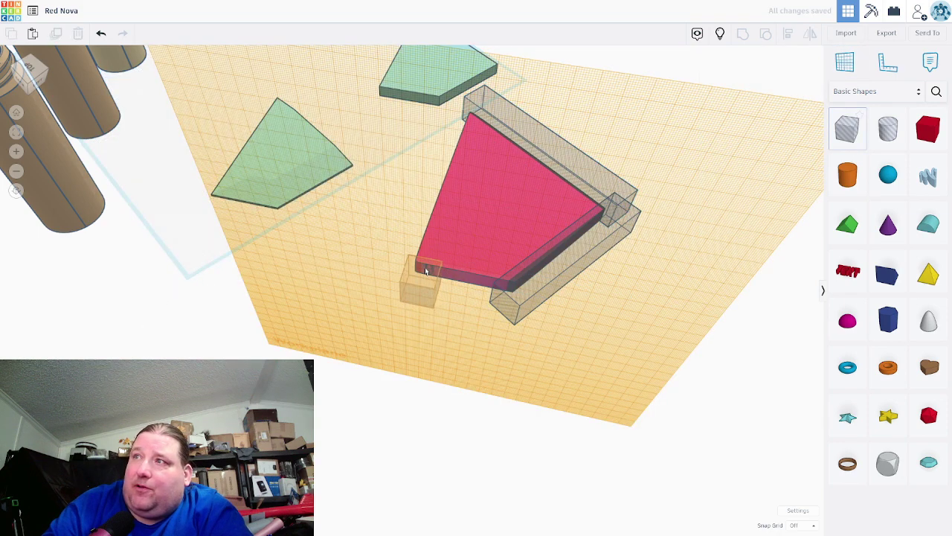
pyautogui.click(426, 271)
pyautogui.moveTo(442, 276); pyautogui.dragTo(525, 295)
# Place a box hole about 171 mm long along the pink fin's remaining long edge using a face workplane, and restore the default workplane
pyautogui.moveTo(453, 318); pyautogui.dragTo(594, 375, button='right')
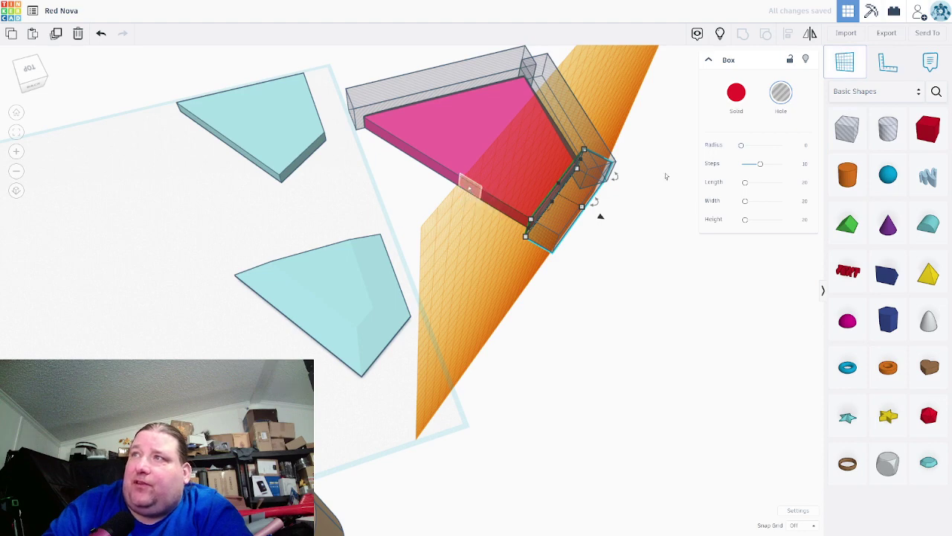
pyautogui.click(450, 169)
pyautogui.click(847, 130)
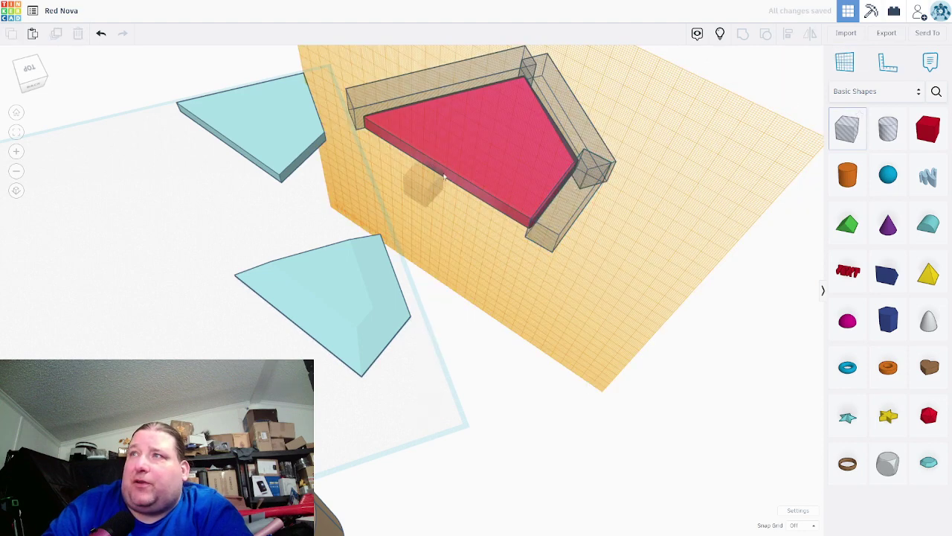
pyautogui.click(449, 178)
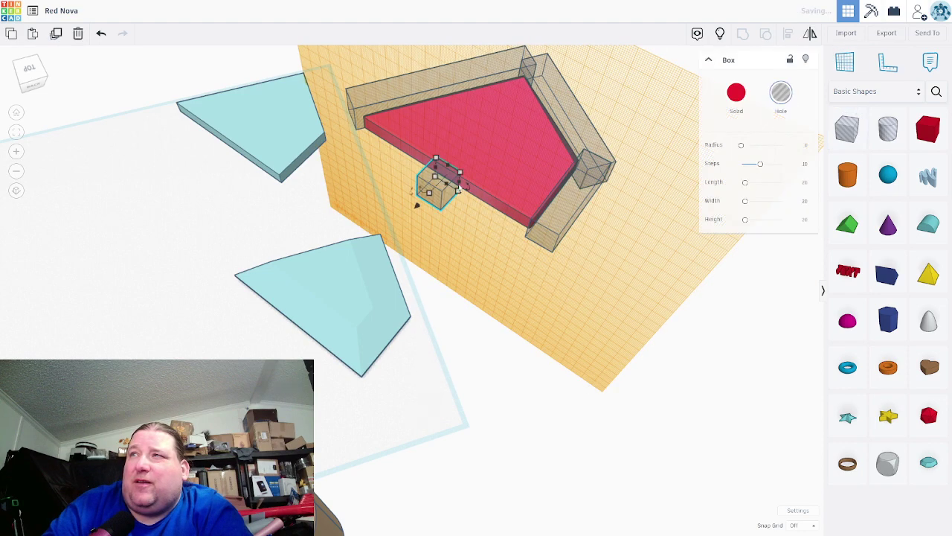
pyautogui.moveTo(458, 189); pyautogui.dragTo(541, 242)
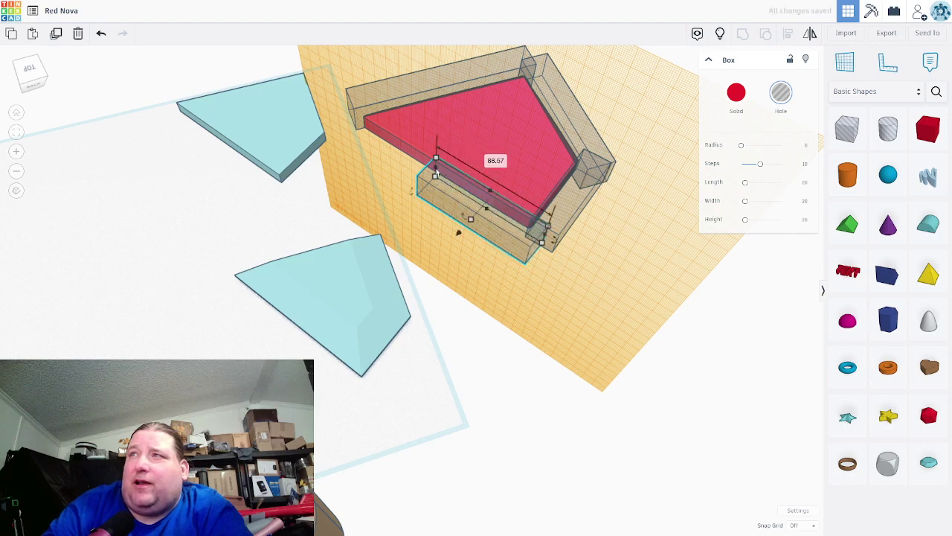
pyautogui.moveTo(436, 159); pyautogui.dragTo(344, 101)
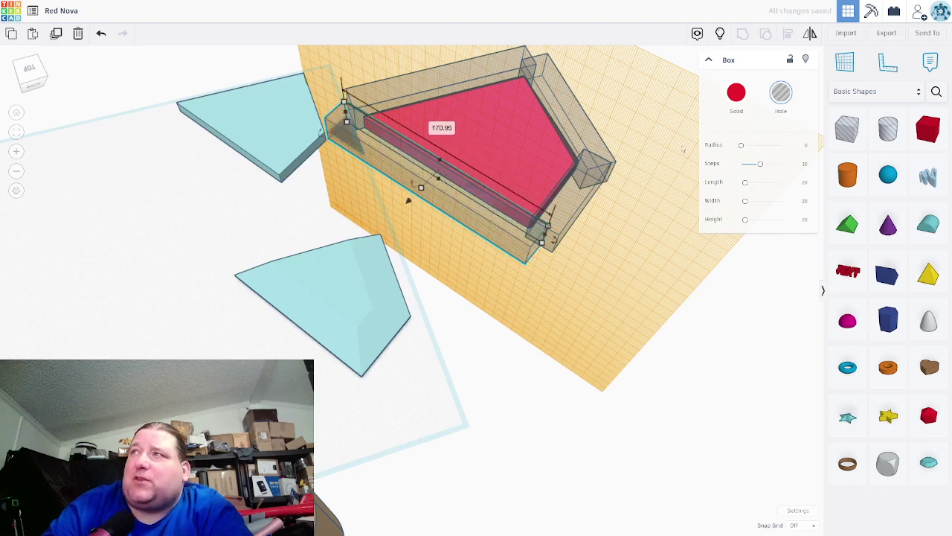
pyautogui.click(845, 62)
pyautogui.click(584, 272)
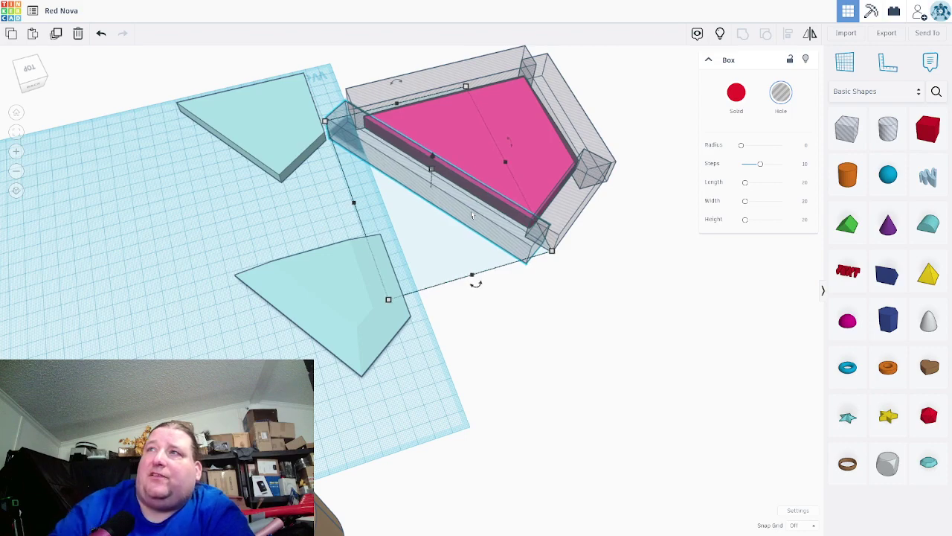
# Group the pink fin with the four surrounding box holes to trim its edges
pyautogui.moveTo(631, 293); pyautogui.dragTo(476, 313, button='right')
pyautogui.click(476, 314)
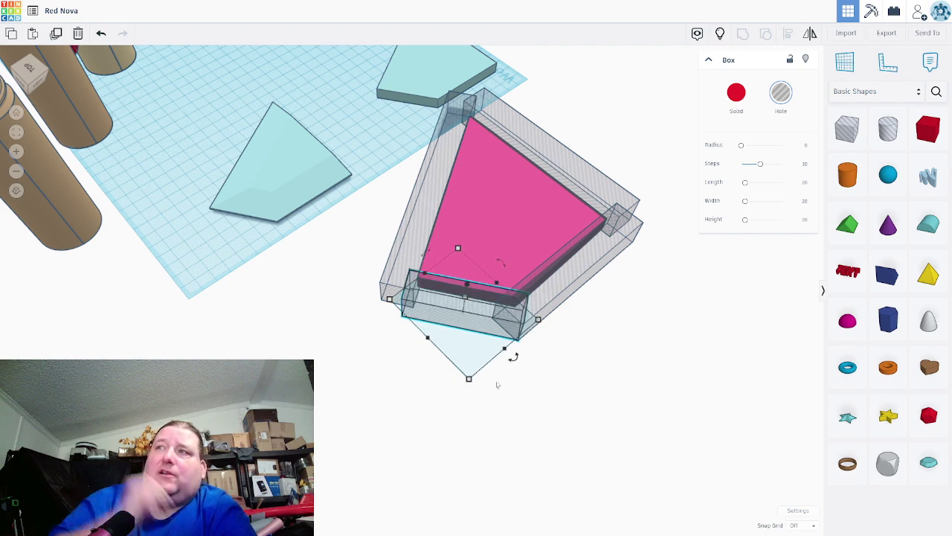
pyautogui.click(677, 367)
pyautogui.moveTo(679, 383); pyautogui.dragTo(442, 222)
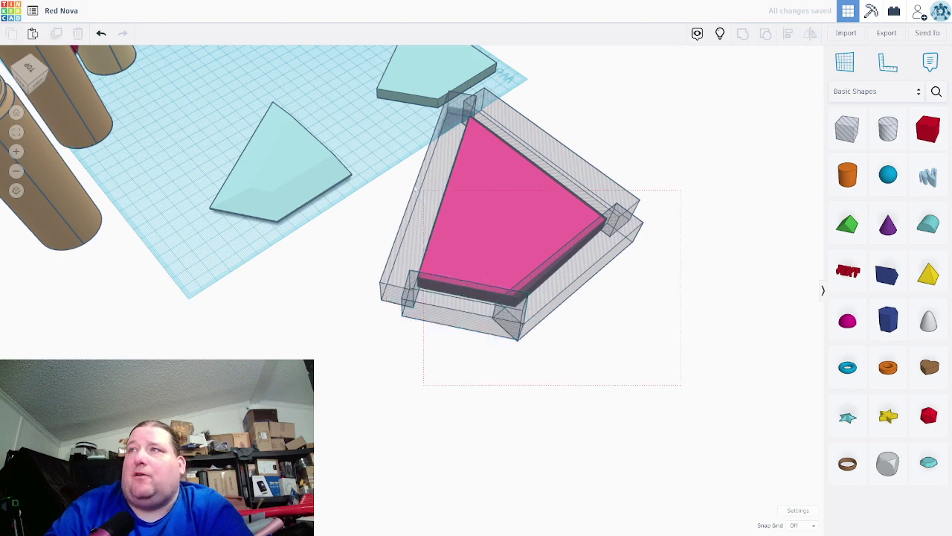
pyautogui.moveTo(524, 185); pyautogui.dragTo(523, 186)
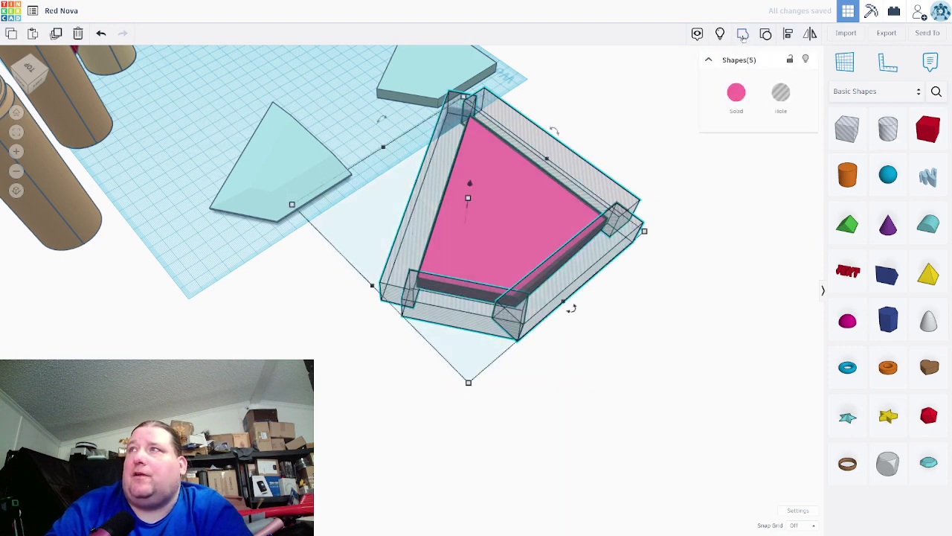
pyautogui.click(742, 34)
pyautogui.click(586, 321)
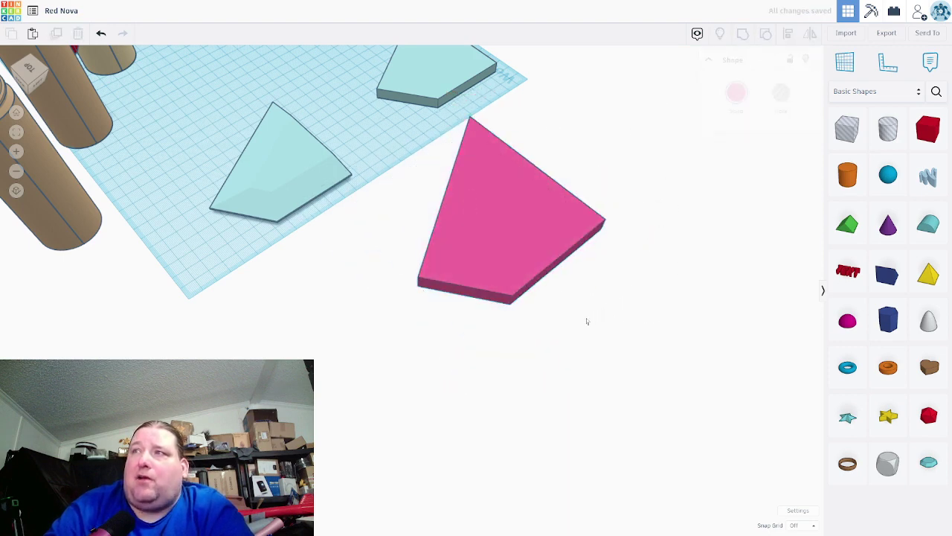
# Examine the trimmed pink fin and compare it with the two light-blue fins on the workplane
pyautogui.moveTo(604, 232); pyautogui.dragTo(458, 434, button='right')
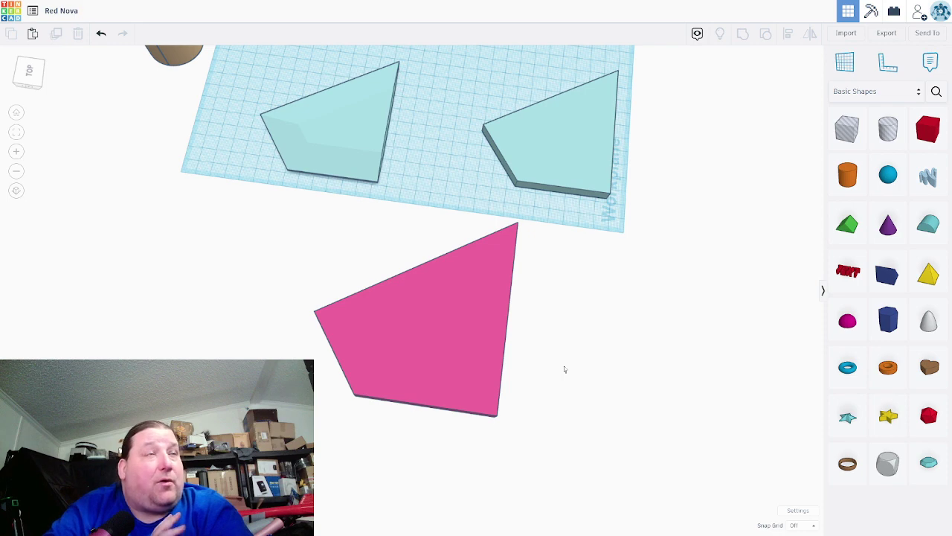
pyautogui.click(476, 350)
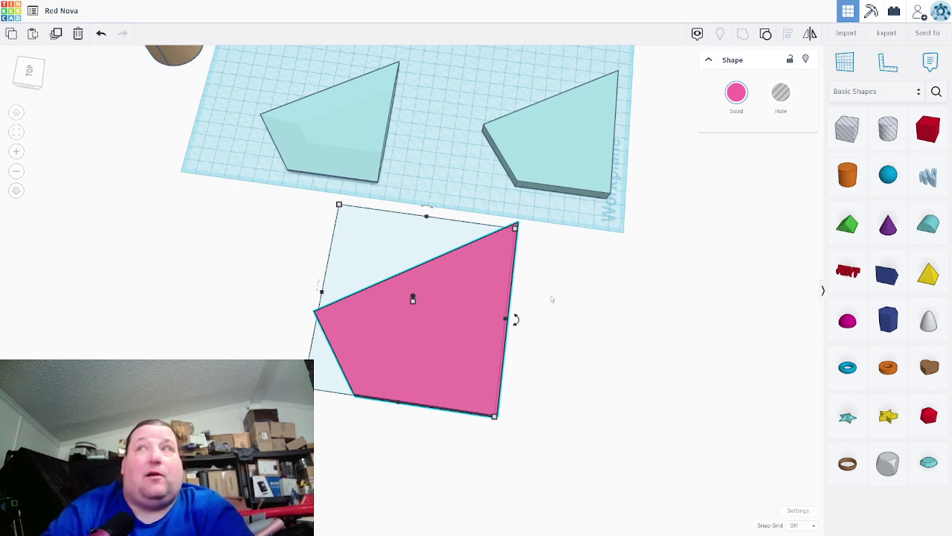
pyautogui.moveTo(618, 327); pyautogui.dragTo(530, 473, button='middle')
pyautogui.scroll(3, 525, 343)
pyautogui.scroll(1, 526, 343)
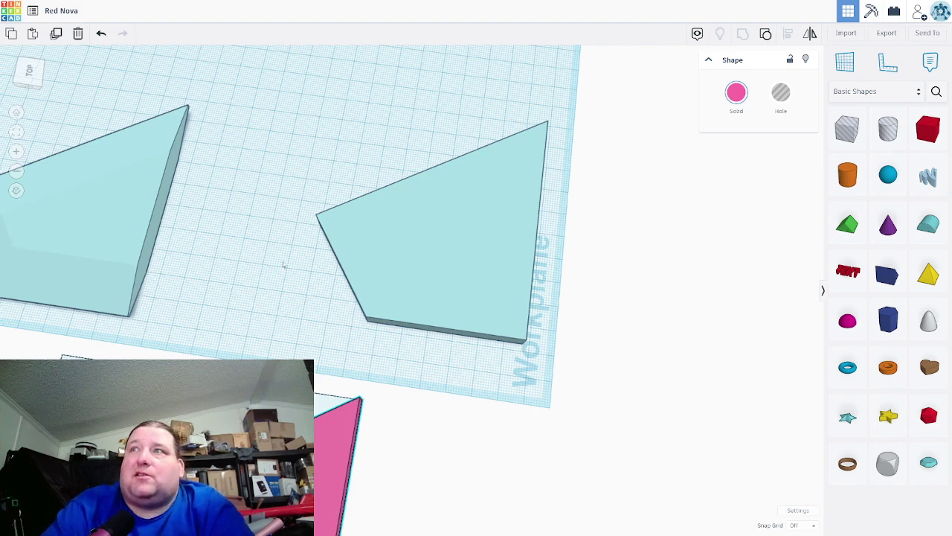
pyautogui.moveTo(290, 266); pyautogui.dragTo(336, 278, button='middle')
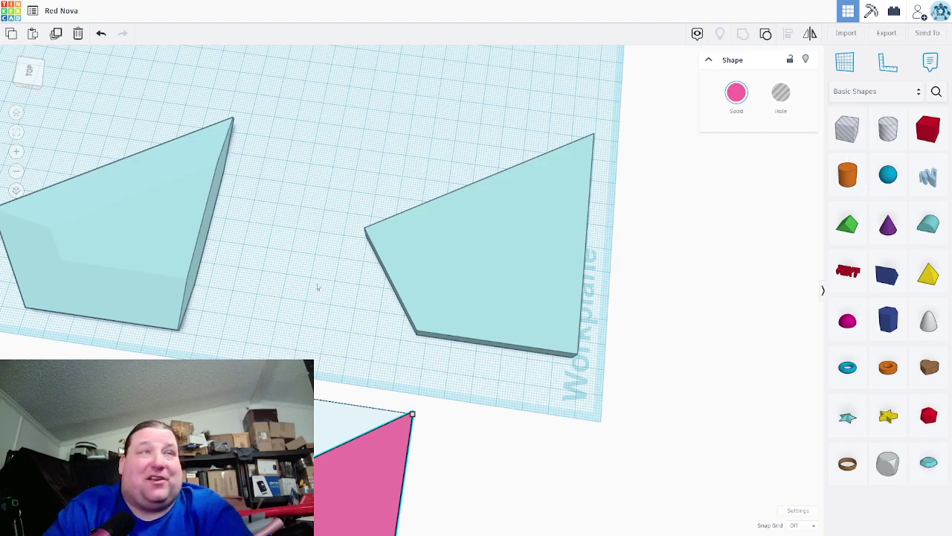
pyautogui.moveTo(99, 270); pyautogui.dragTo(278, 332, button='middle')
# Try a wedge turned into a hole, stretched lengthwise and placed along the flat light-blue fin's front edge
pyautogui.scroll(2, 224, 308)
pyautogui.moveTo(459, 347); pyautogui.dragTo(789, 320, button='right')
pyautogui.moveTo(898, 277); pyautogui.dragTo(556, 385)
pyautogui.click(780, 92)
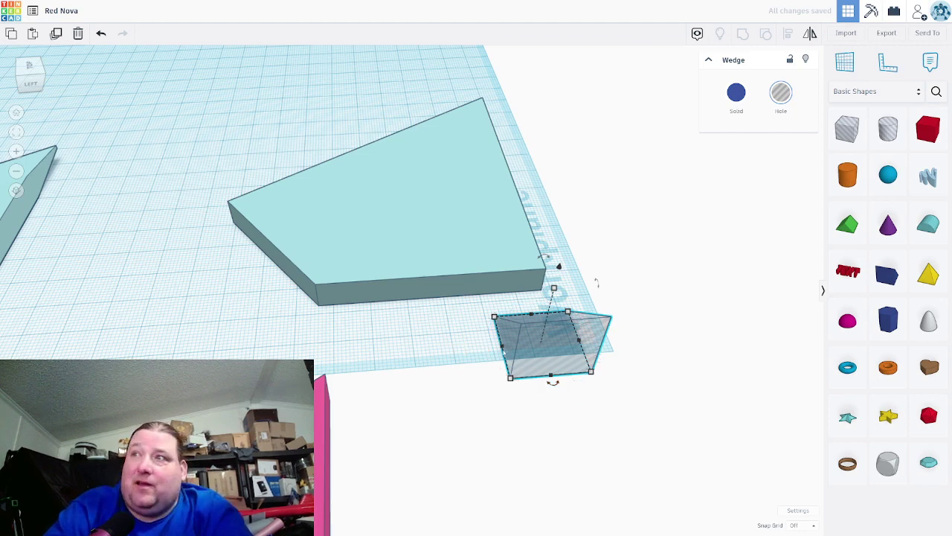
pyautogui.moveTo(501, 345); pyautogui.dragTo(141, 370)
pyautogui.moveTo(377, 366); pyautogui.dragTo(442, 349)
pyautogui.moveTo(593, 436); pyautogui.dragTo(543, 430, button='right')
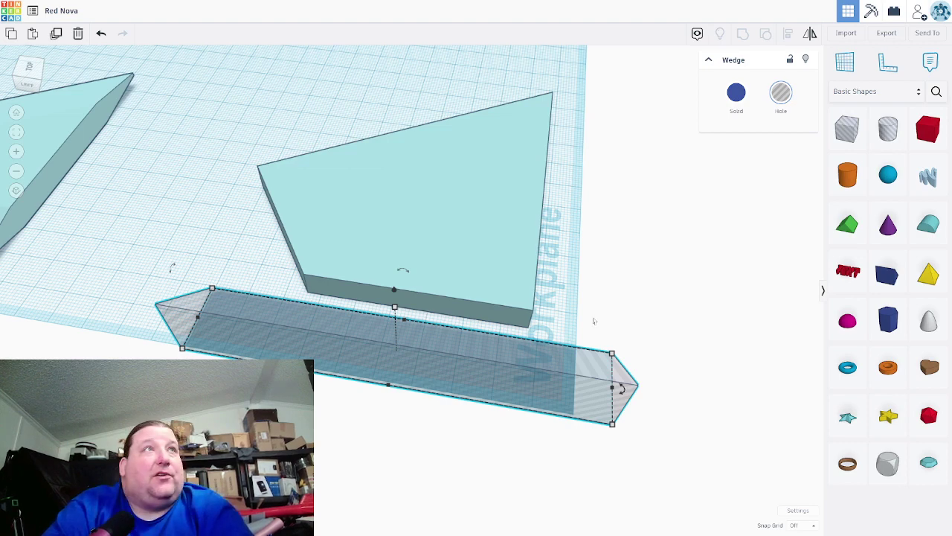
# Delete the stretched wedge hole beside the flat light-blue fin
pyautogui.click(405, 178)
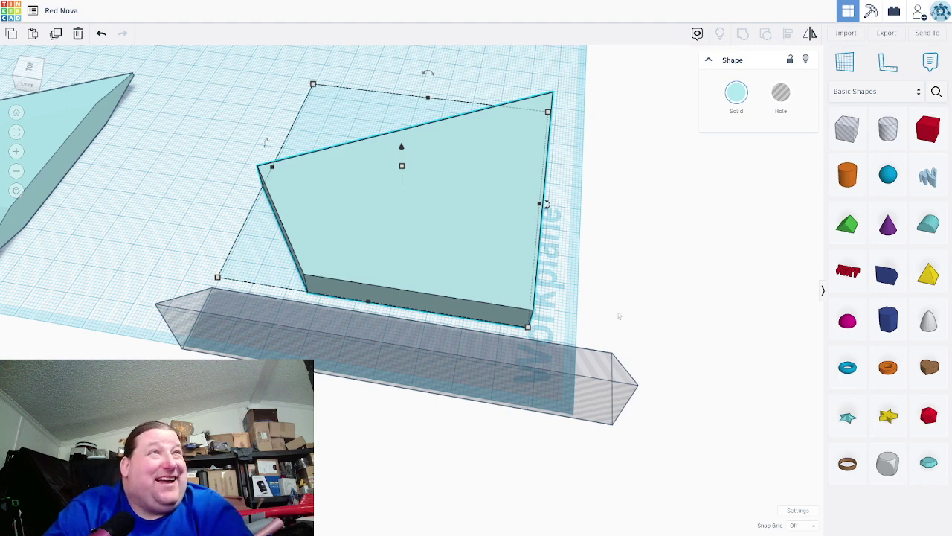
pyautogui.click(543, 377)
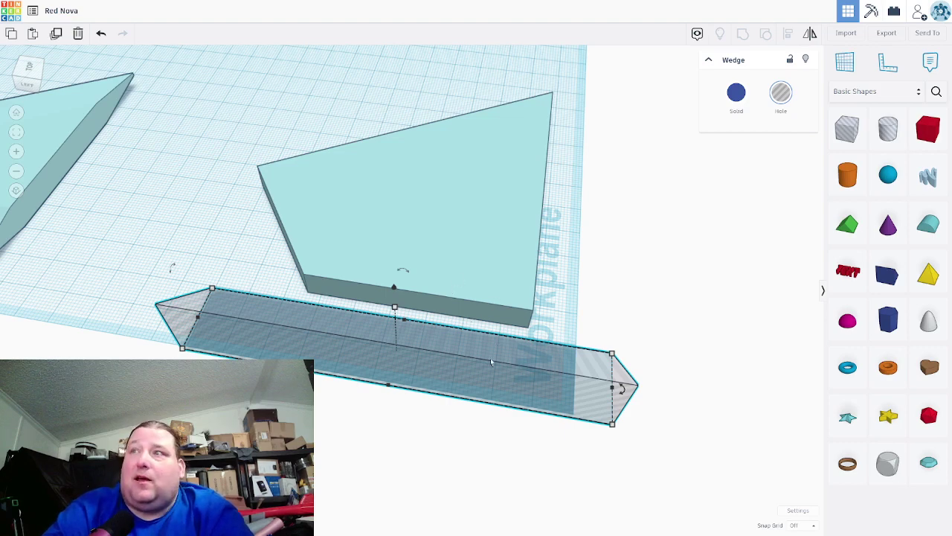
pyautogui.press('Delete')
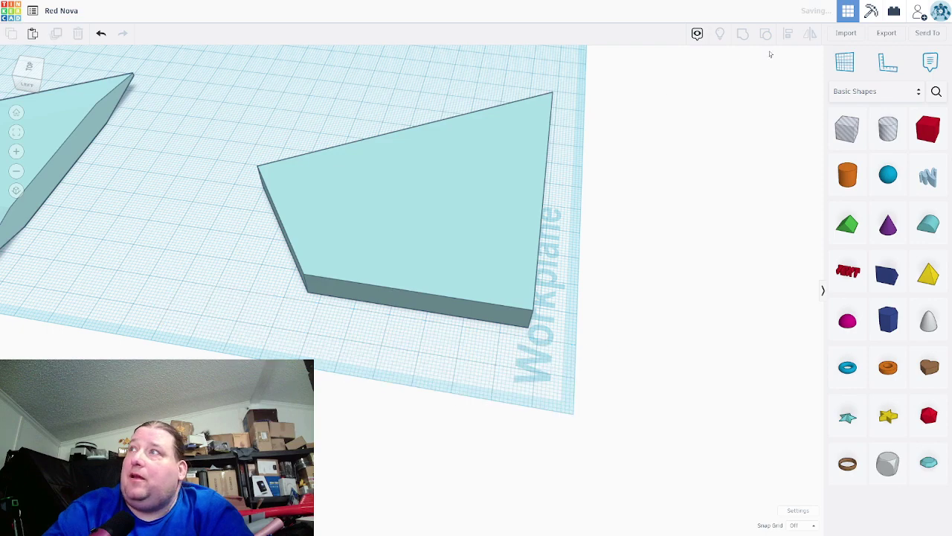
# Bring back the grouped wedge hole at the flat light-blue fin's edge and shift it further onto the fin
pyautogui.click(720, 33)
pyautogui.moveTo(727, 353); pyautogui.dragTo(398, 296, button='right')
pyautogui.scroll(3, 398, 296)
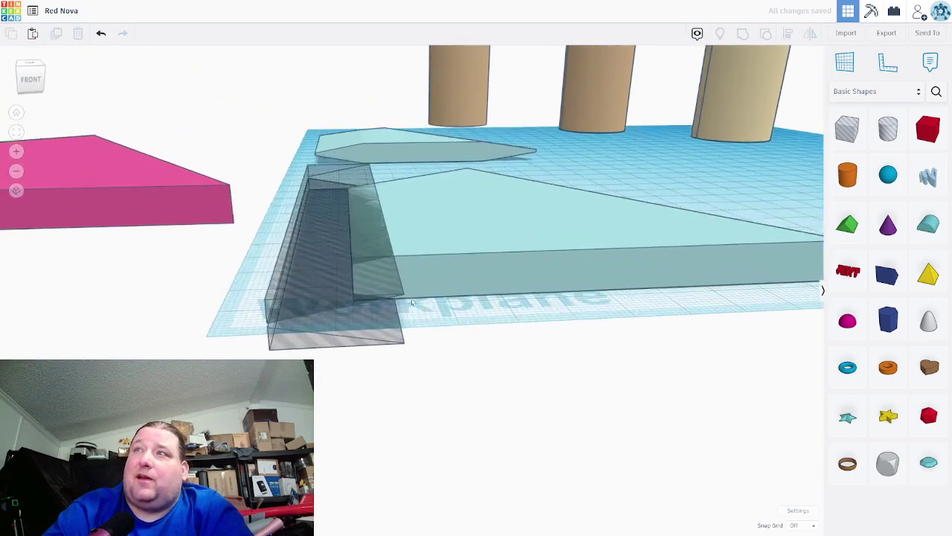
pyautogui.click(400, 351)
pyautogui.click(402, 355)
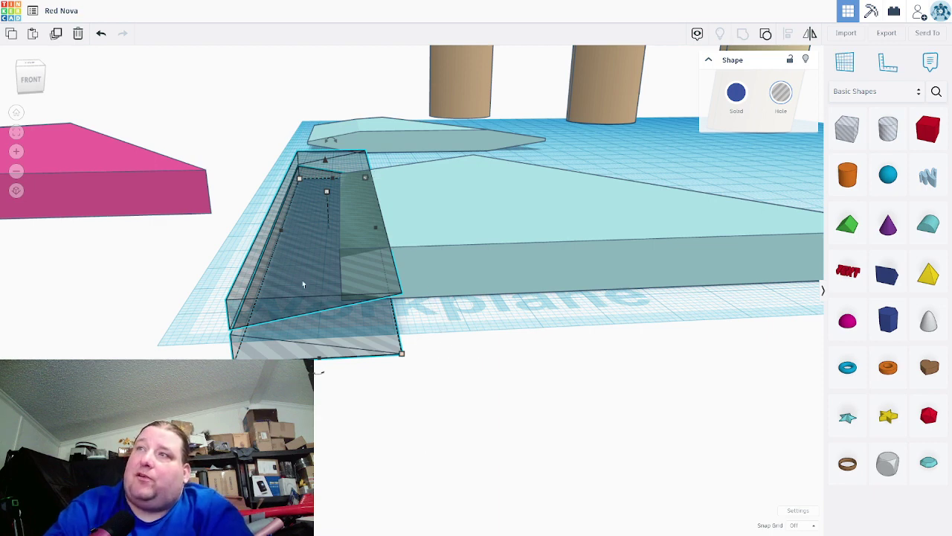
pyautogui.moveTo(303, 283); pyautogui.dragTo(385, 279)
# Align the grouped wedge hole flush with the flat light-blue fin's left side edge
pyautogui.moveTo(441, 421); pyautogui.dragTo(461, 463, button='right')
pyautogui.scroll(3, 461, 463)
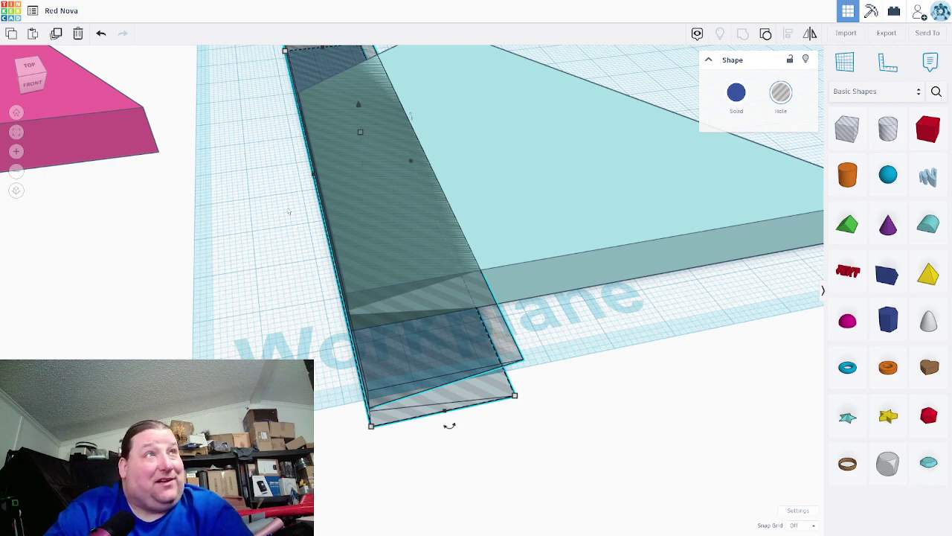
pyautogui.moveTo(565, 409); pyautogui.dragTo(316, 245)
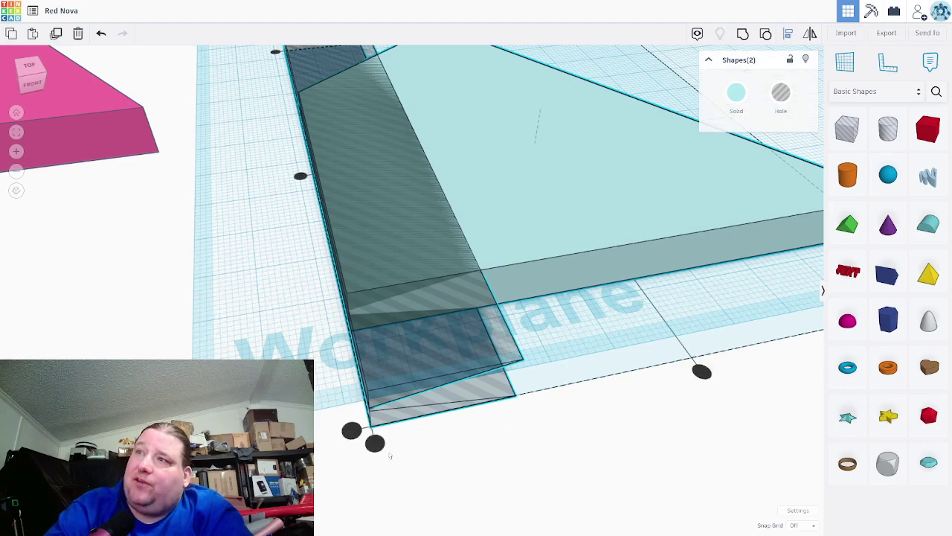
pyautogui.click(702, 370)
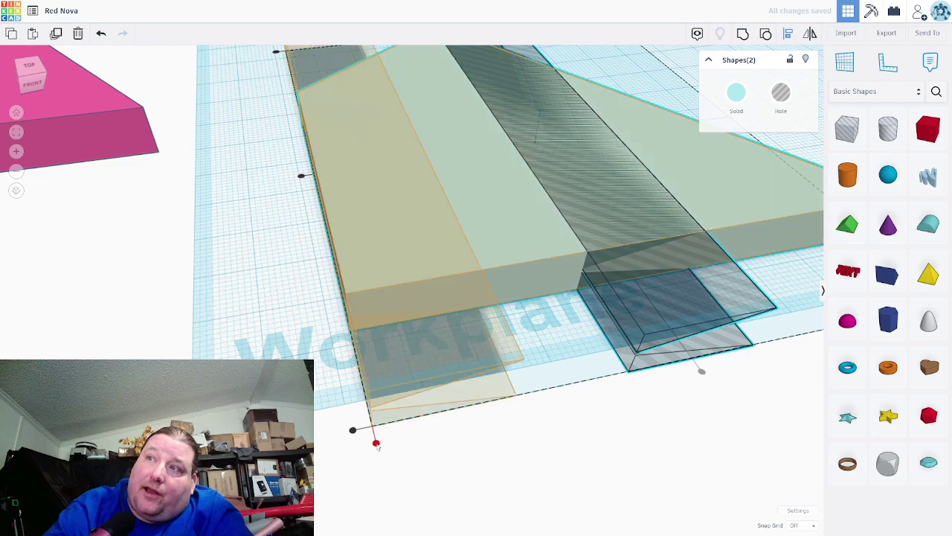
pyautogui.click(376, 444)
pyautogui.scroll(-5, 476, 443)
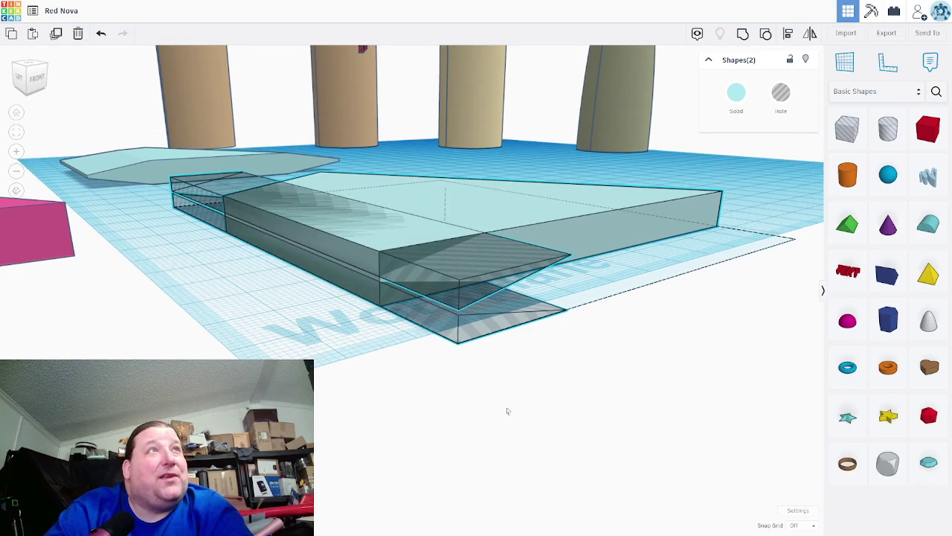
pyautogui.moveTo(506, 410); pyautogui.dragTo(424, 456, button='right')
pyautogui.scroll(3, 372, 448)
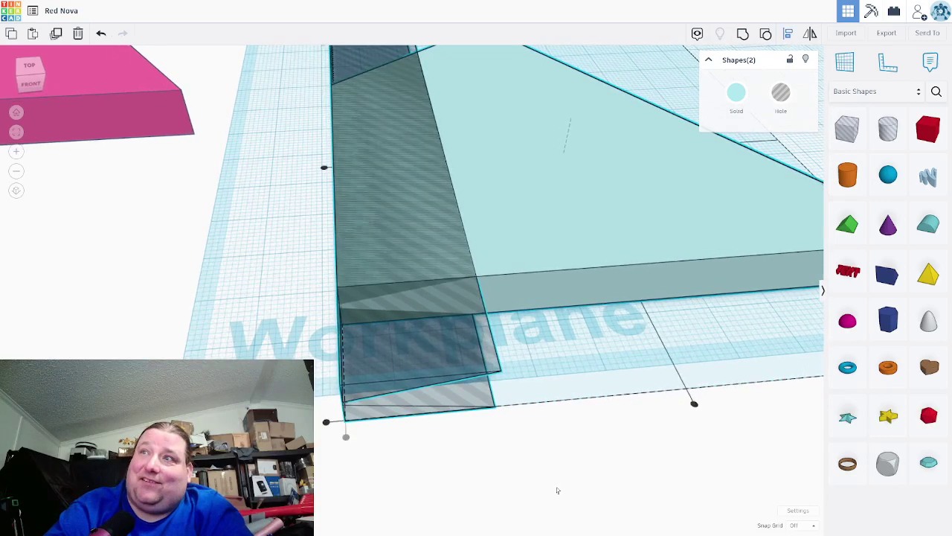
pyautogui.click(557, 490)
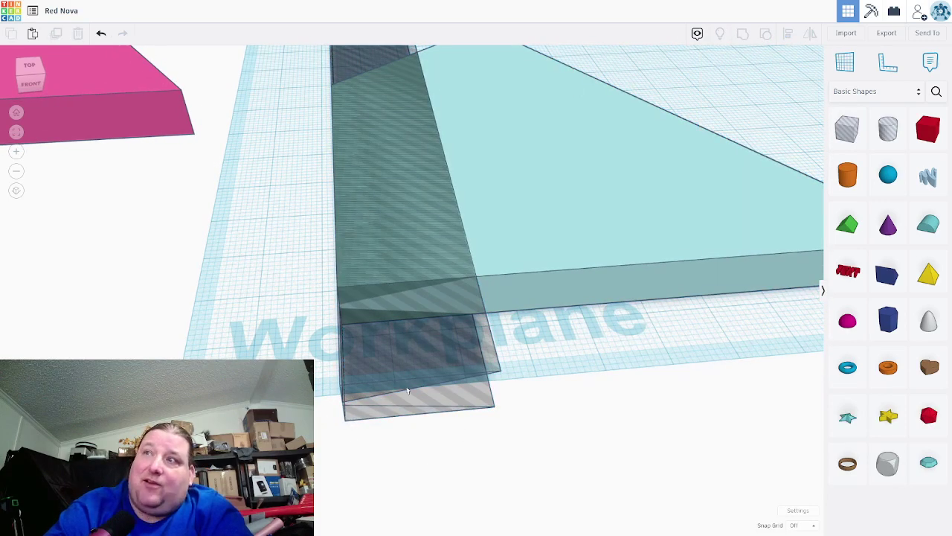
# Examine the grouped wedge hole from several sides to check how it overlaps the flat light-blue fin's left edge
pyautogui.click(402, 370)
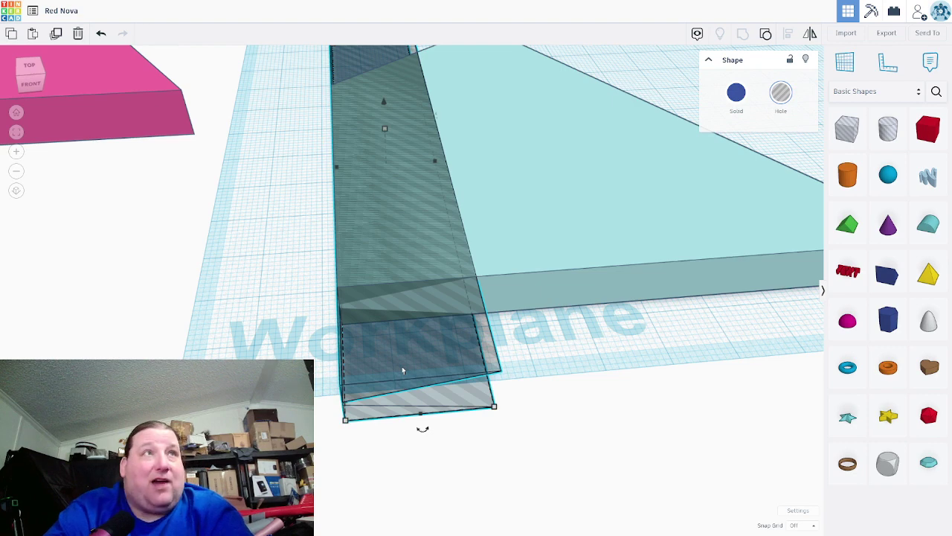
pyautogui.moveTo(402, 371); pyautogui.dragTo(513, 393, button='right')
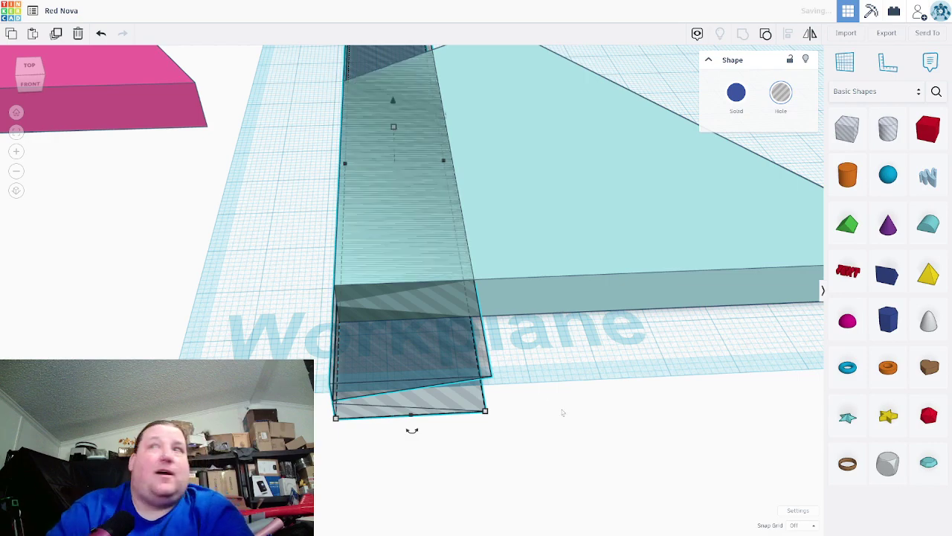
pyautogui.moveTo(565, 414); pyautogui.dragTo(358, 281, button='right')
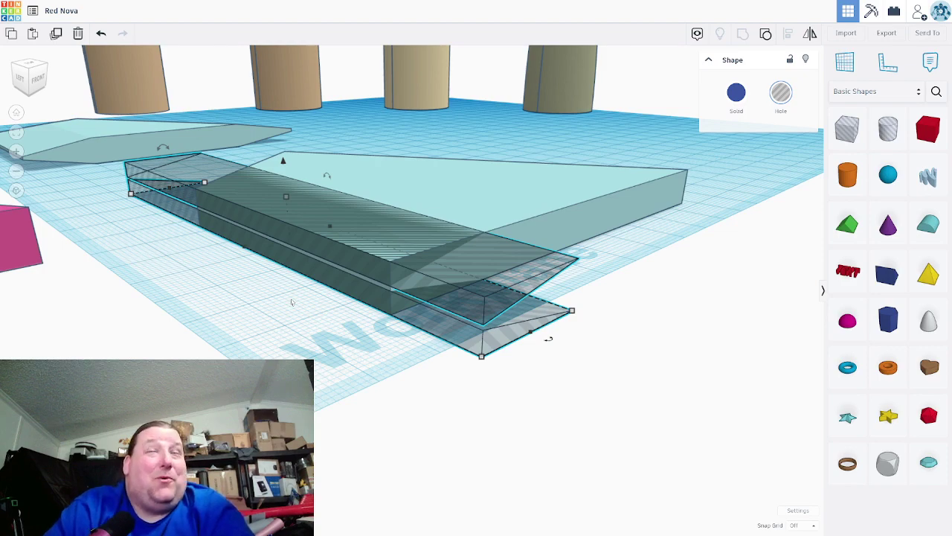
pyautogui.moveTo(301, 300); pyautogui.dragTo(448, 360, button='right')
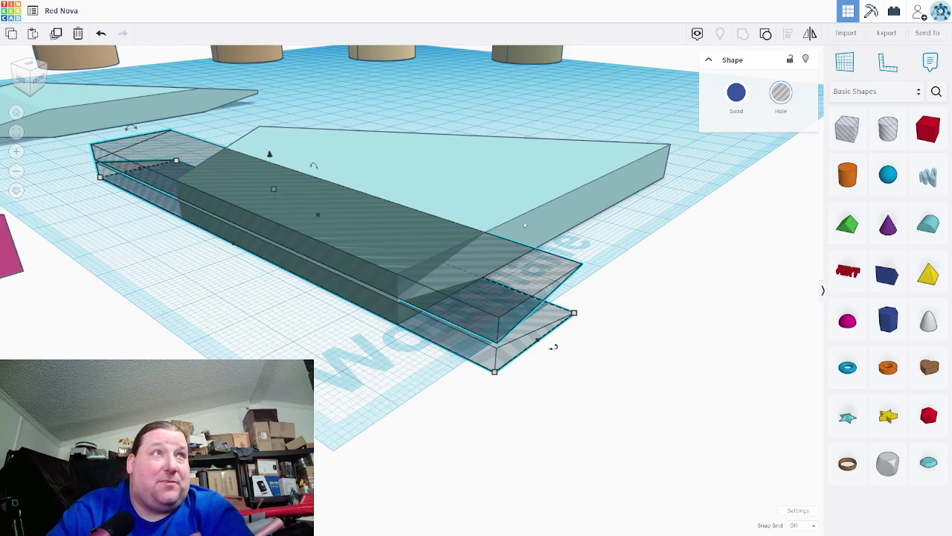
pyautogui.moveTo(337, 264); pyautogui.dragTo(330, 312, button='right')
pyautogui.moveTo(208, 153); pyautogui.dragTo(222, 254, button='middle')
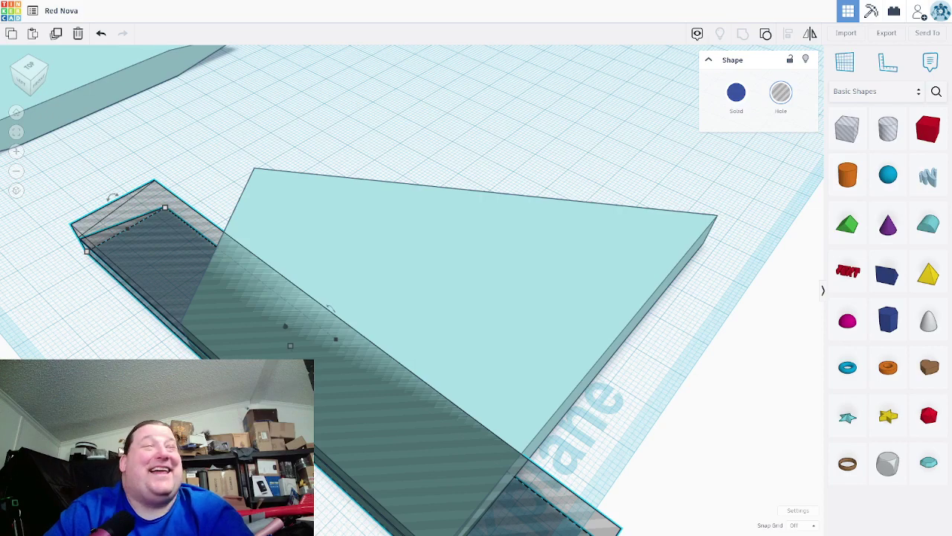
pyautogui.moveTo(476, 297); pyautogui.dragTo(558, 234, button='right')
pyautogui.scroll(-8, 650, 521)
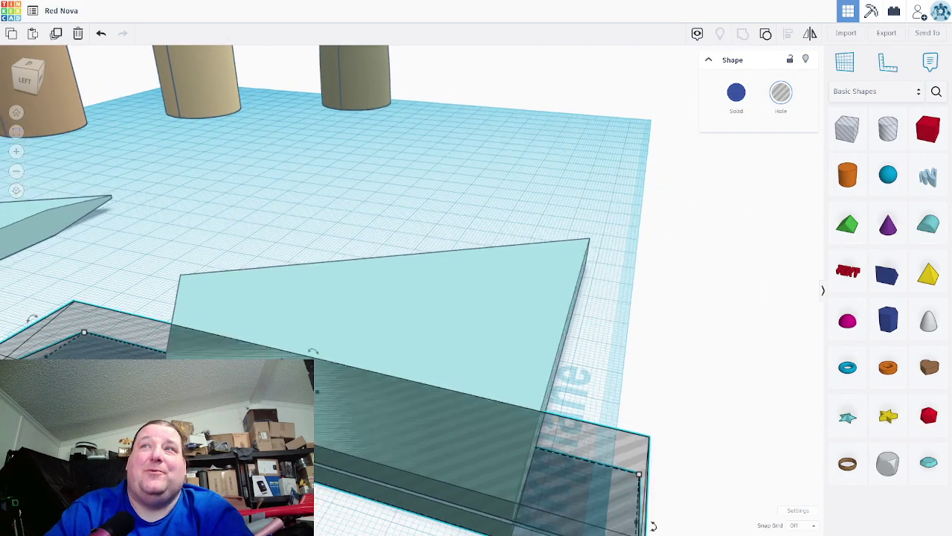
pyautogui.scroll(3, 405, 398)
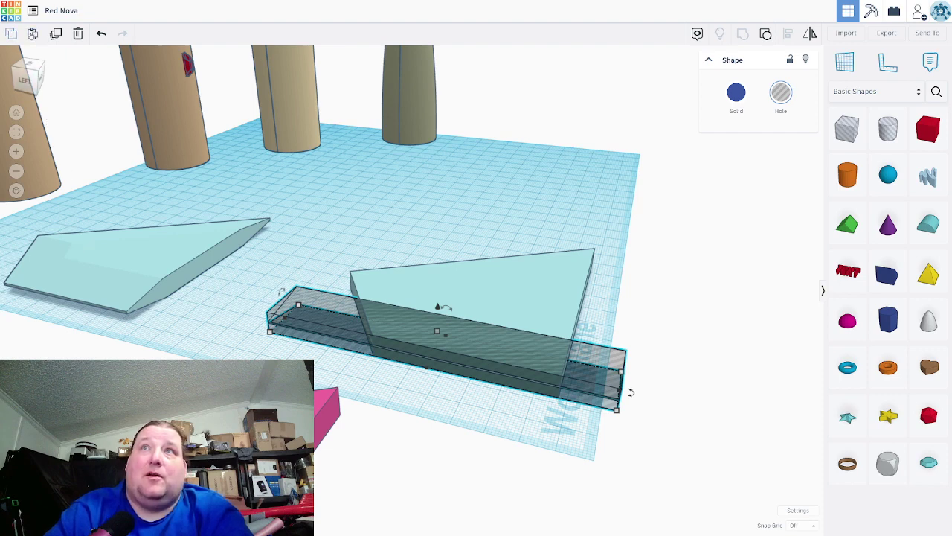
pyautogui.moveTo(380, 352); pyautogui.dragTo(537, 388)
pyautogui.moveTo(750, 399); pyautogui.dragTo(608, 251)
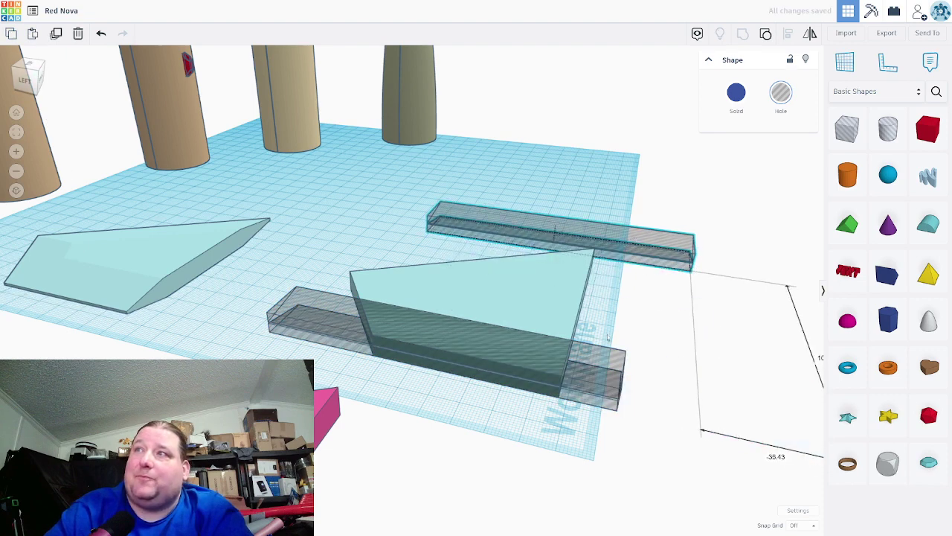
pyautogui.click(78, 33)
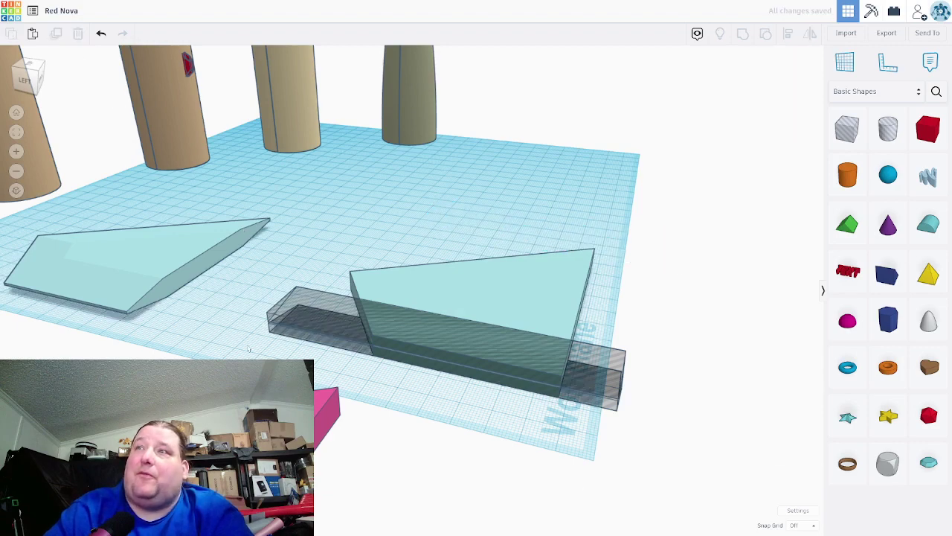
# Set the workplane on the flat light-blue fin's short rear side face and paste the copied wedge hole there
pyautogui.moveTo(258, 350); pyautogui.dragTo(542, 348, button='right')
pyautogui.click(845, 63)
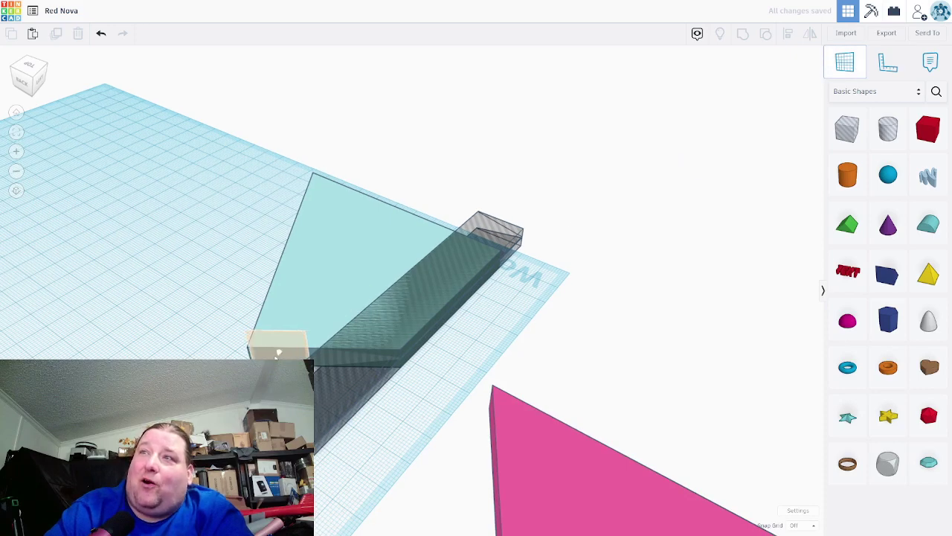
pyautogui.click(272, 340)
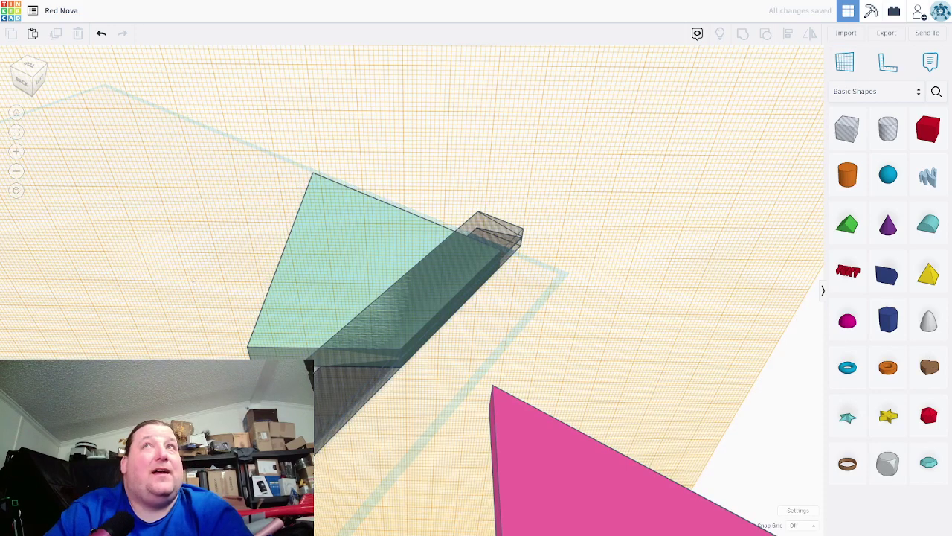
pyautogui.click(32, 33)
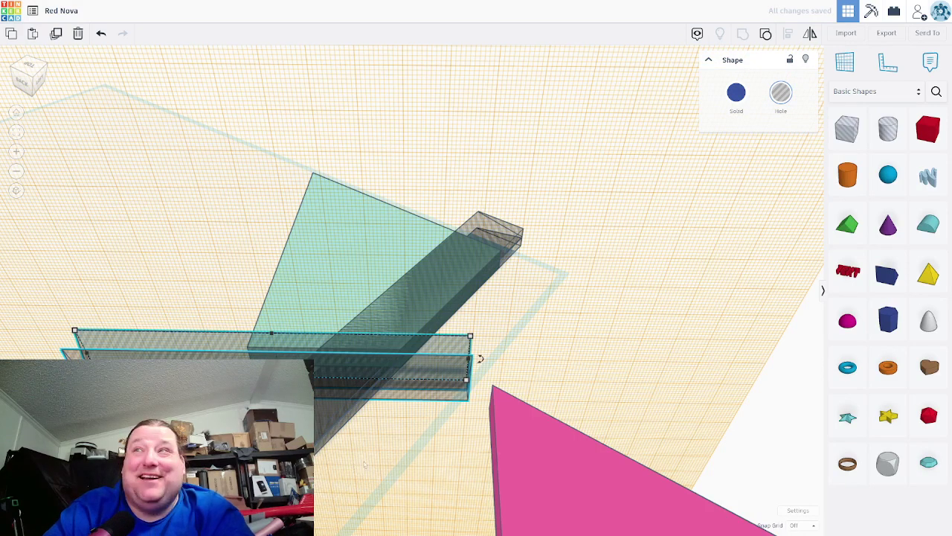
# Rotate the pasted wedge hole by -90° so it lies flat along the fin's short rear edge
pyautogui.moveTo(365, 465); pyautogui.dragTo(421, 398, button='right')
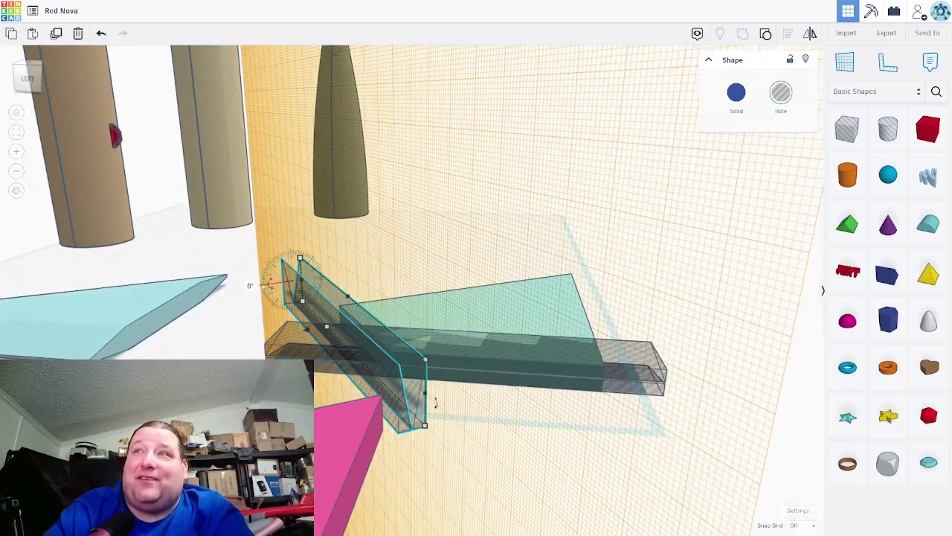
pyautogui.click(250, 285)
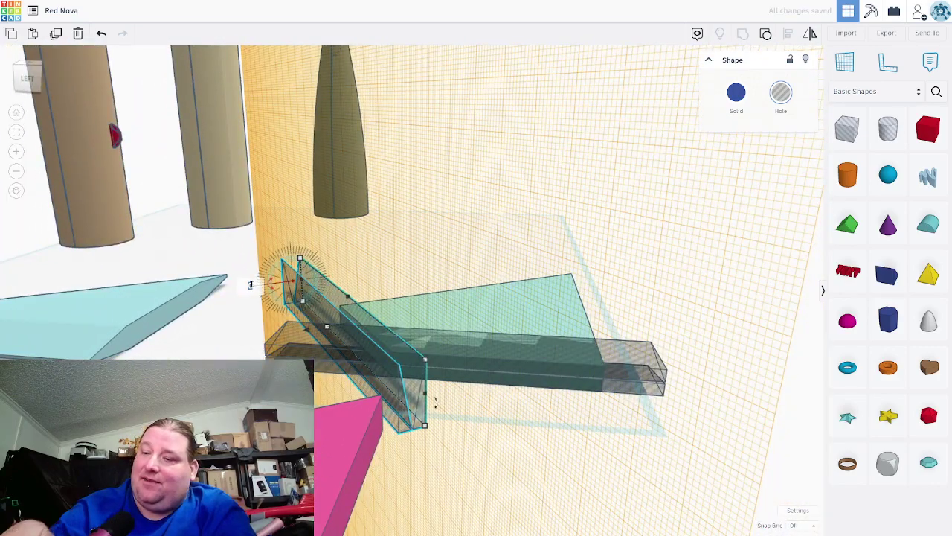
pyautogui.moveTo(250, 284); pyautogui.dragTo(255, 286)
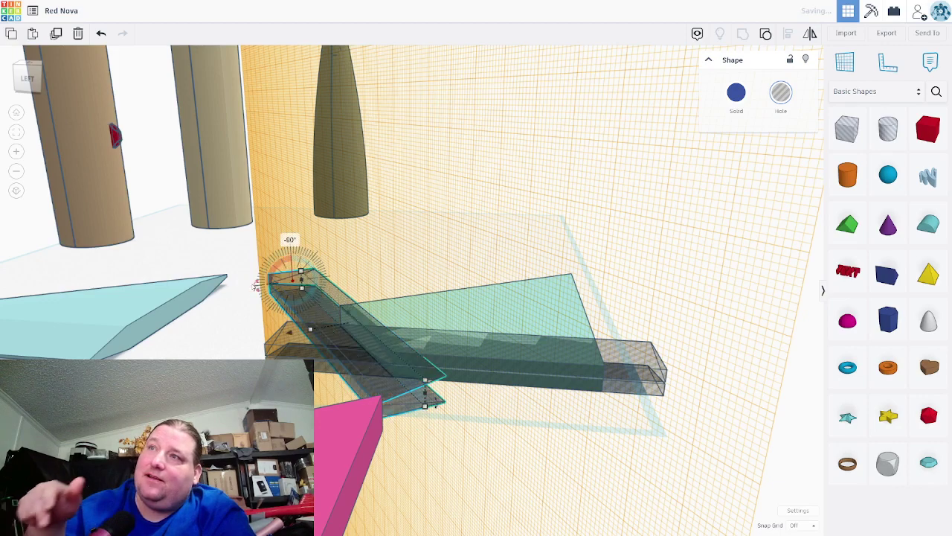
# Align the rotated wedge hole with the fin, centred on its thickness and flush with the short rear edge
pyautogui.keyDown('shift'); pyautogui.click(425, 311); pyautogui.keyUp('shift')
pyautogui.click(788, 34)
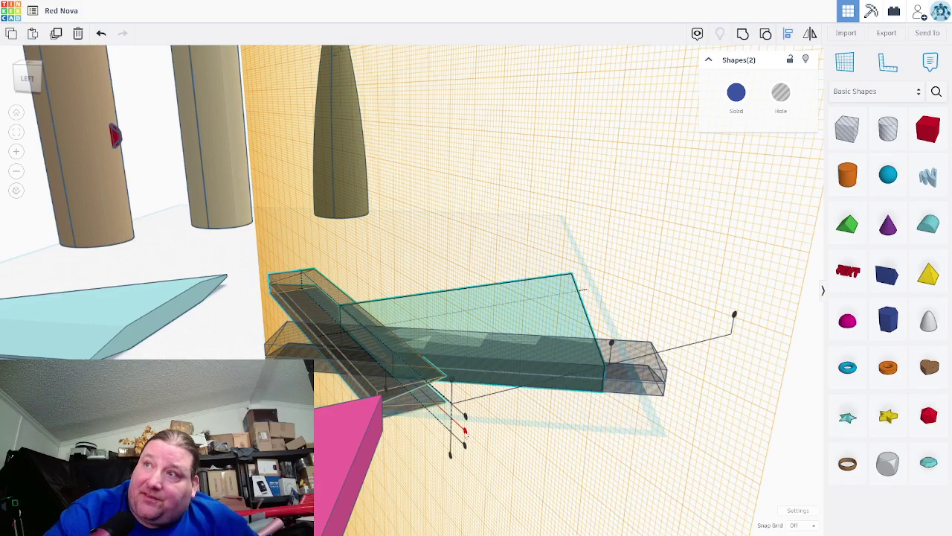
pyautogui.click(465, 430)
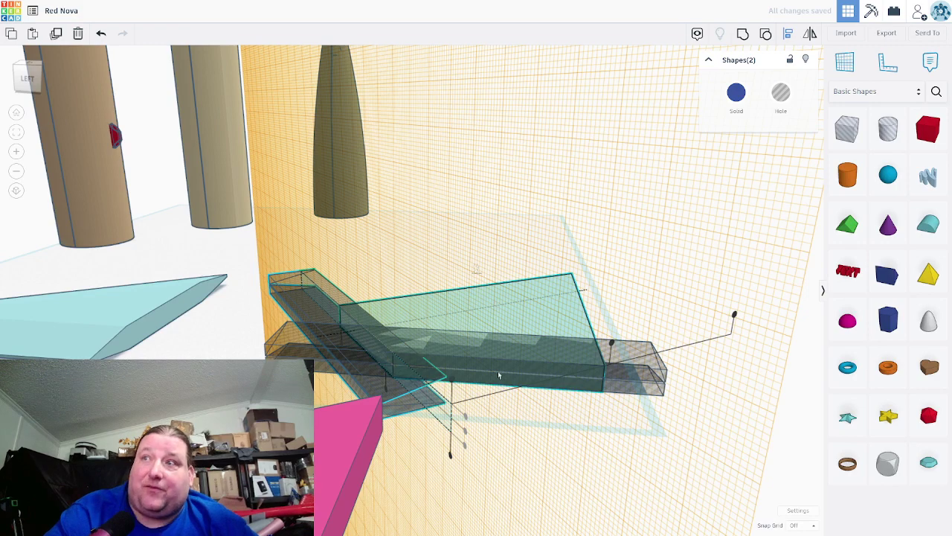
pyautogui.moveTo(549, 442); pyautogui.dragTo(555, 476, button='right')
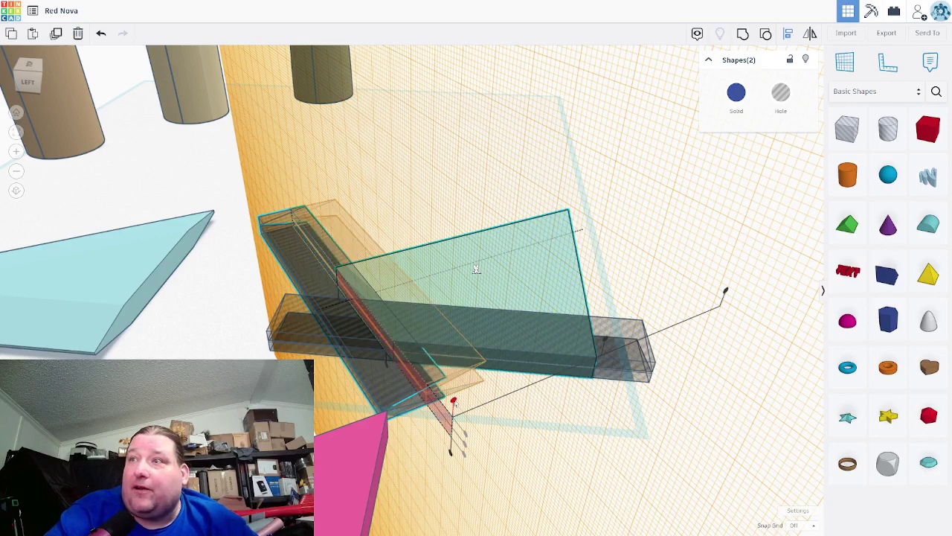
pyautogui.click(454, 401)
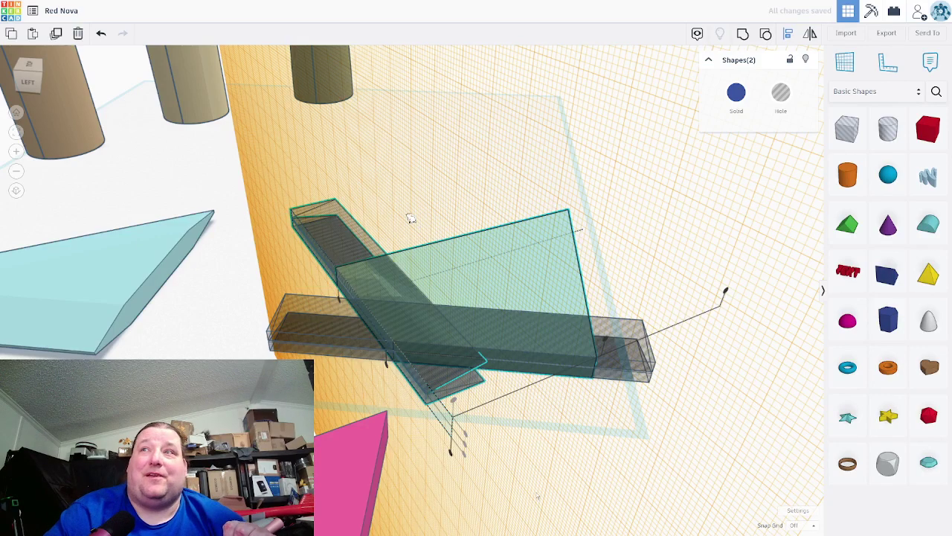
# Set the workplane on the fin's long slanted side face and paste another wedge hole onto it
pyautogui.moveTo(399, 209); pyautogui.dragTo(345, 171, button='right')
pyautogui.press('l')
pyautogui.press('w')
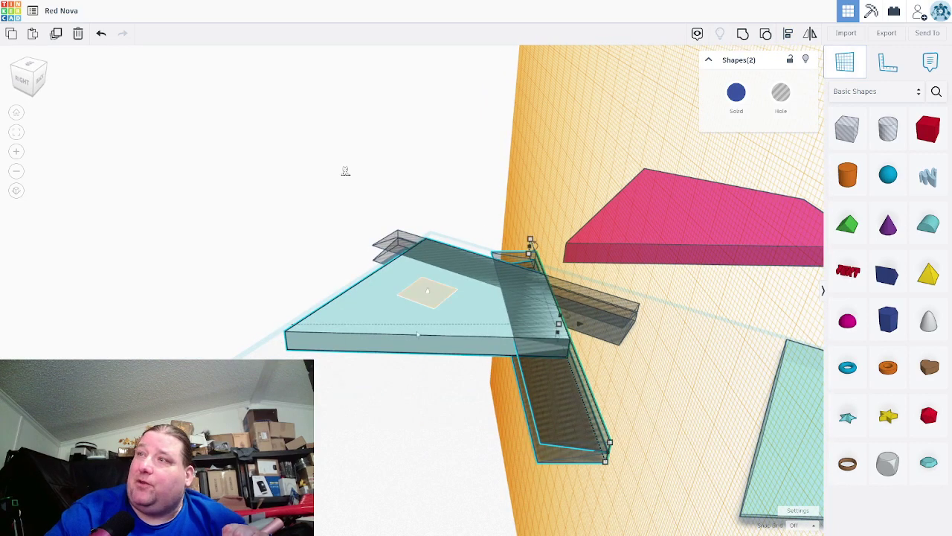
pyautogui.click(419, 345)
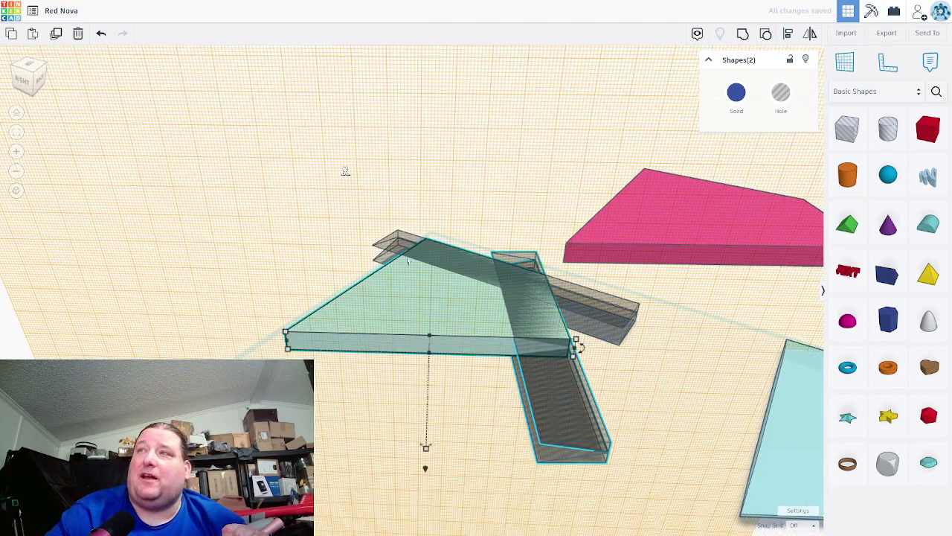
pyautogui.hotkey('ctrl', 'v')
# Move the newly pasted wedge hole away from its pasted position beside the fin's long slanted edge
pyautogui.moveTo(558, 260); pyautogui.dragTo(433, 321)
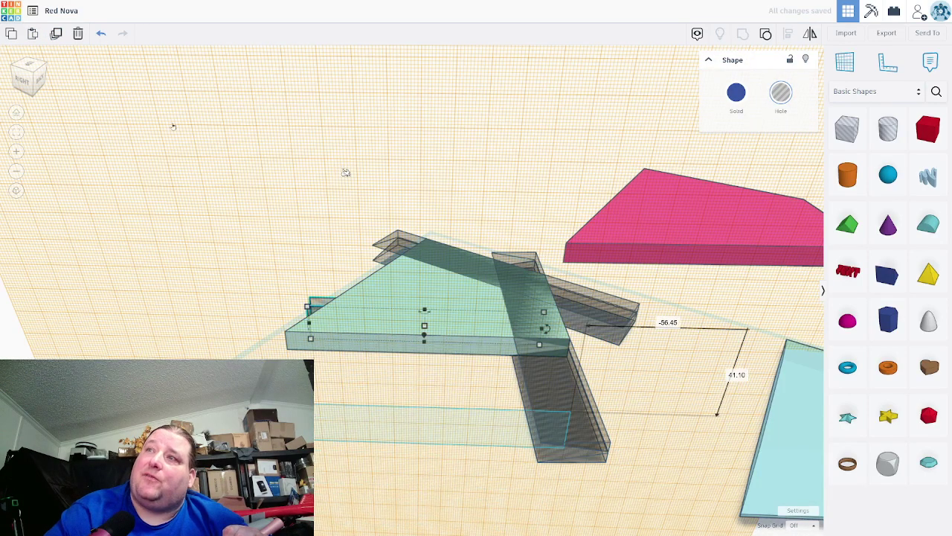
pyautogui.hotkey('ctrl', 'z')
pyautogui.hotkey('ctrl', 'y')
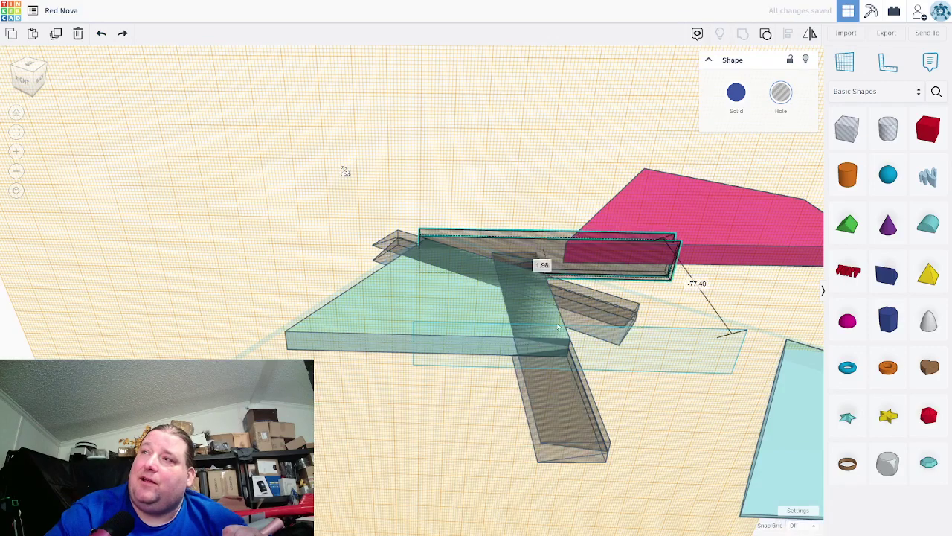
# Rotate the third wedge hole by -90° so it lies flat beside the fin's long slanted edge
pyautogui.moveTo(346, 172); pyautogui.dragTo(346, 172, button='right')
pyautogui.moveTo(346, 172); pyautogui.dragTo(346, 172, button='middle')
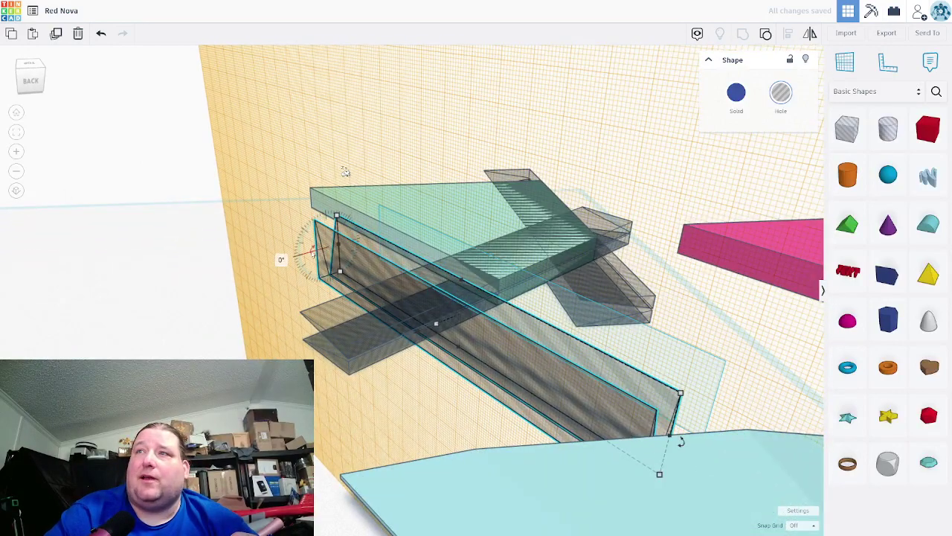
pyautogui.click(313, 252)
pyautogui.click(280, 260)
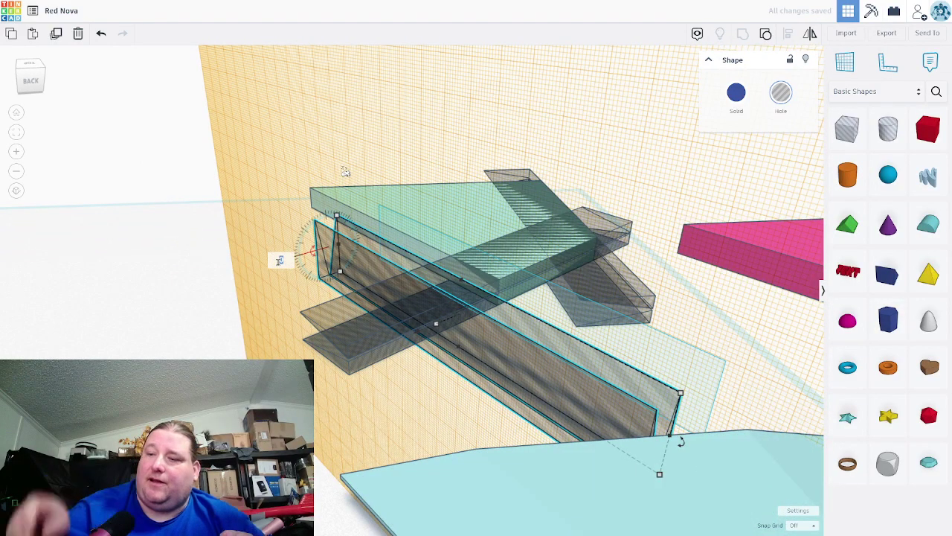
pyautogui.write('-90')
pyautogui.press('Return')
pyautogui.press('Return')
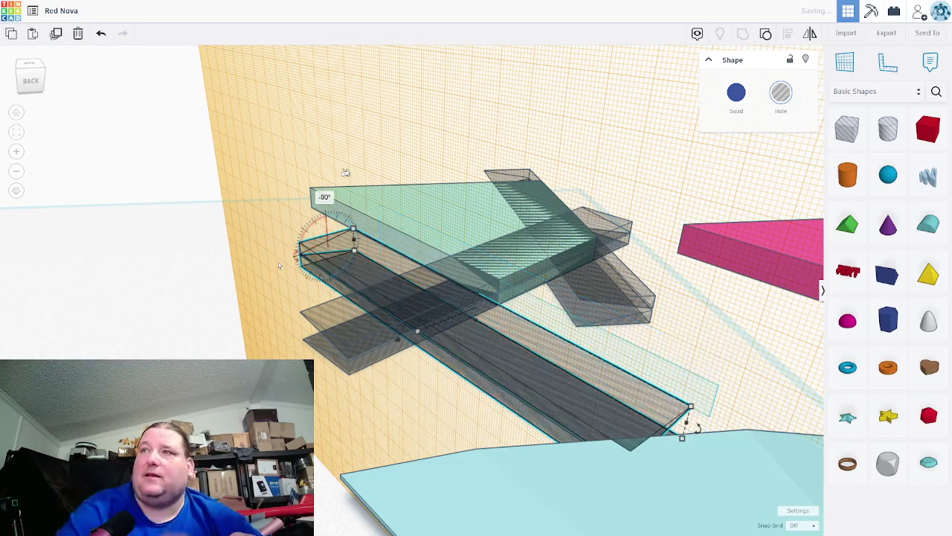
# Align the third wedge hole with the fin, centred along the long slanted edge and flush with its face
pyautogui.keyDown('shift'); pyautogui.click(345, 172); pyautogui.keyUp('shift')
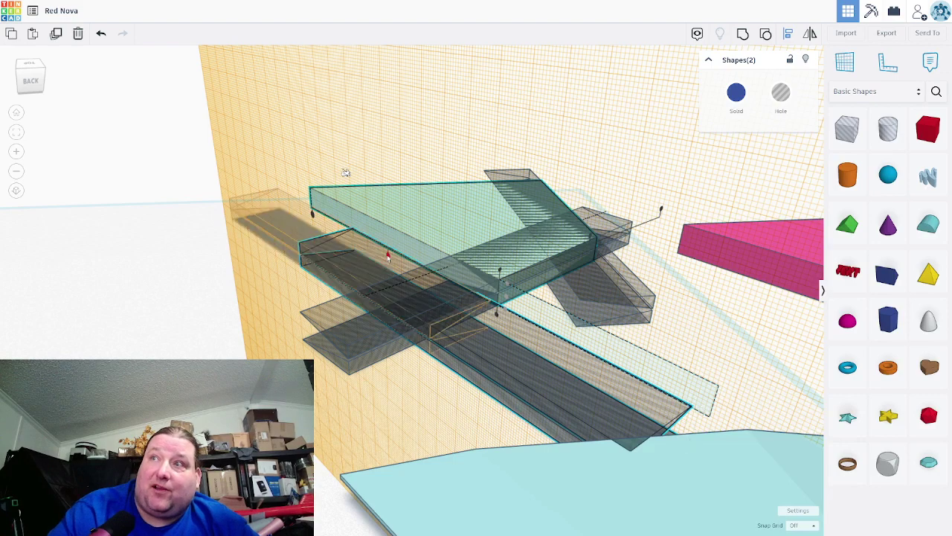
pyautogui.moveTo(386, 256); pyautogui.dragTo(453, 287)
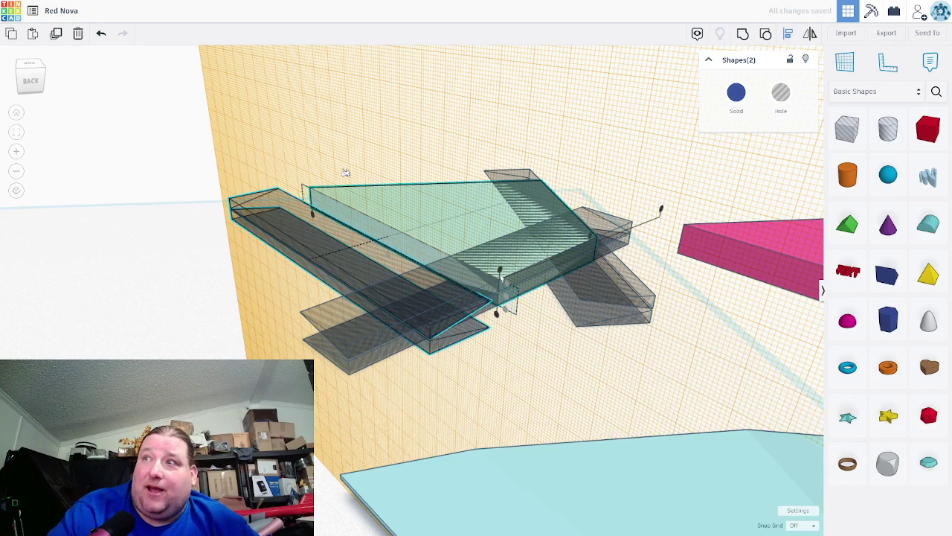
pyautogui.click(500, 272)
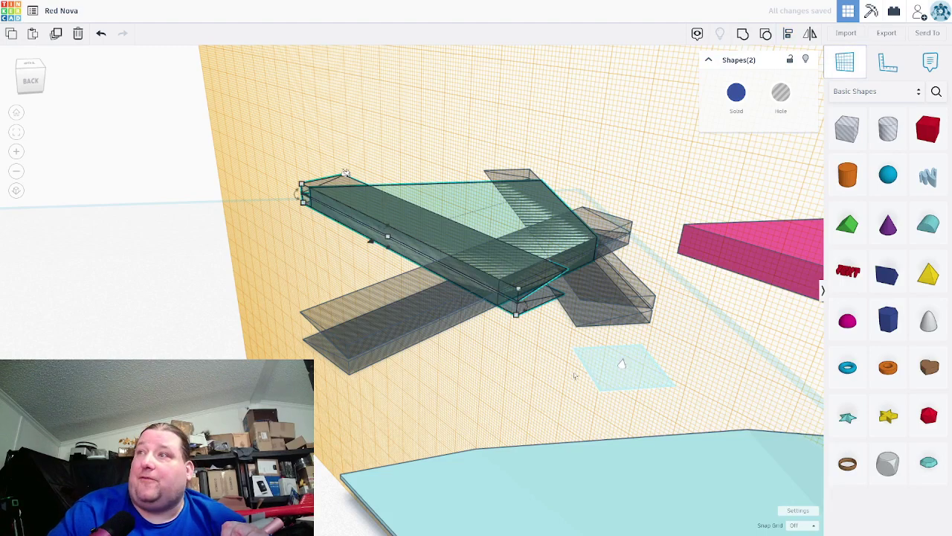
# Return the workplane to the base grid and check the wedge holes' placement around the light-blue fin
pyautogui.click(573, 375)
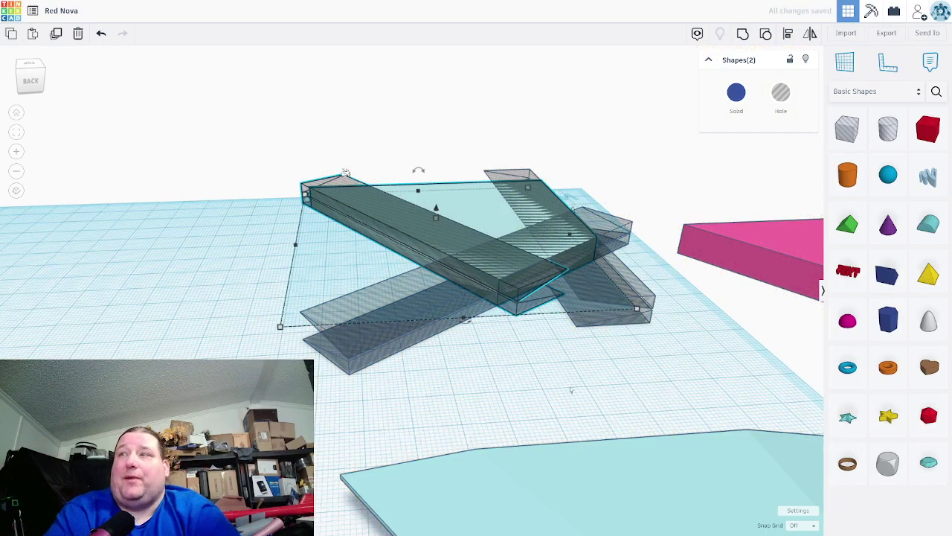
pyautogui.moveTo(574, 376); pyautogui.dragTo(462, 334, button='right')
pyautogui.click(407, 334)
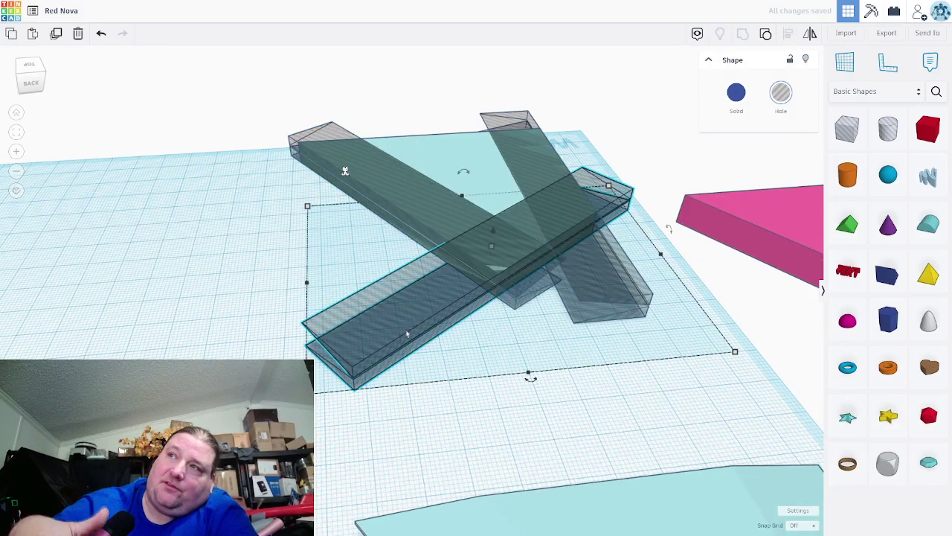
pyautogui.click(406, 199)
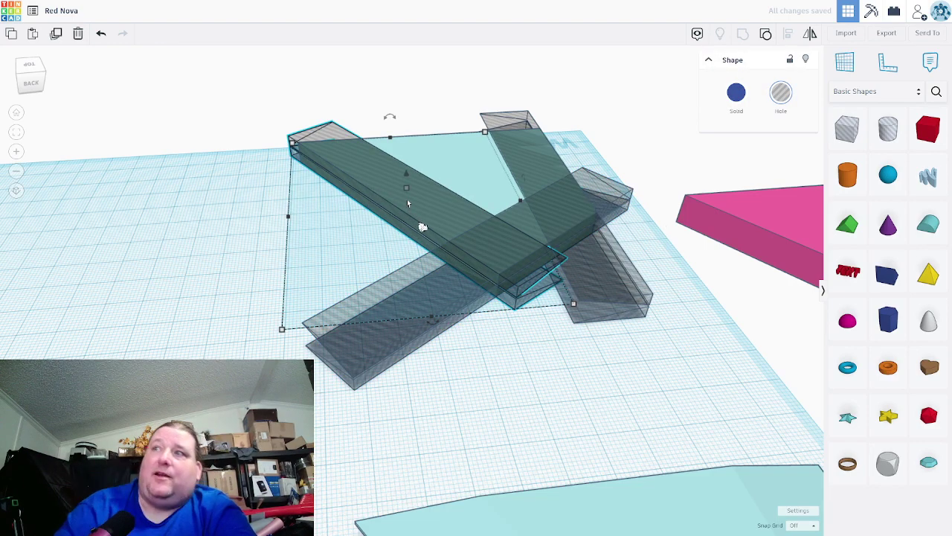
pyautogui.click(558, 394)
pyautogui.moveTo(660, 372); pyautogui.dragTo(667, 383, button='right')
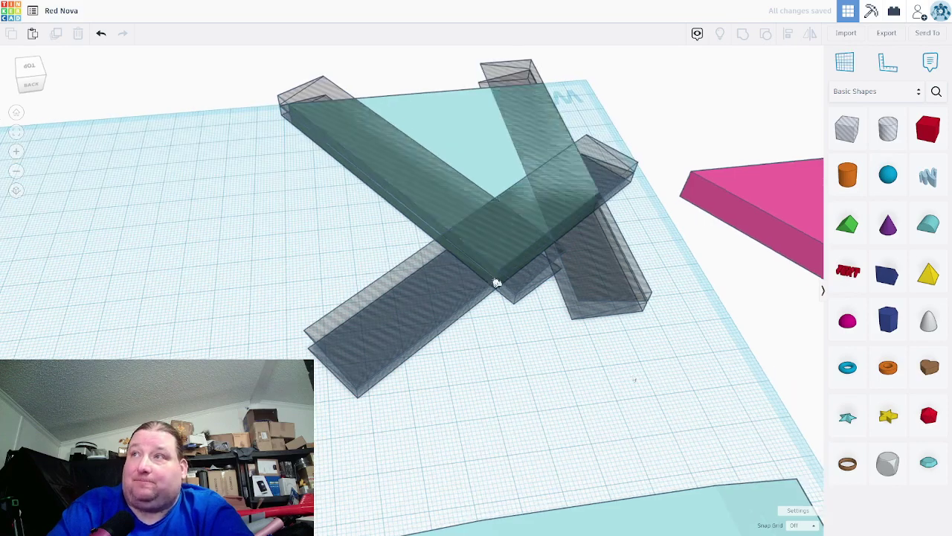
# Group the light-blue fin with its three wedge holes to cut the bevels, and check the cut faces
pyautogui.moveTo(497, 284); pyautogui.dragTo(544, 322, button='right')
pyautogui.moveTo(480, 381); pyautogui.dragTo(479, 410, button='right')
pyautogui.moveTo(587, 410); pyautogui.dragTo(397, 254)
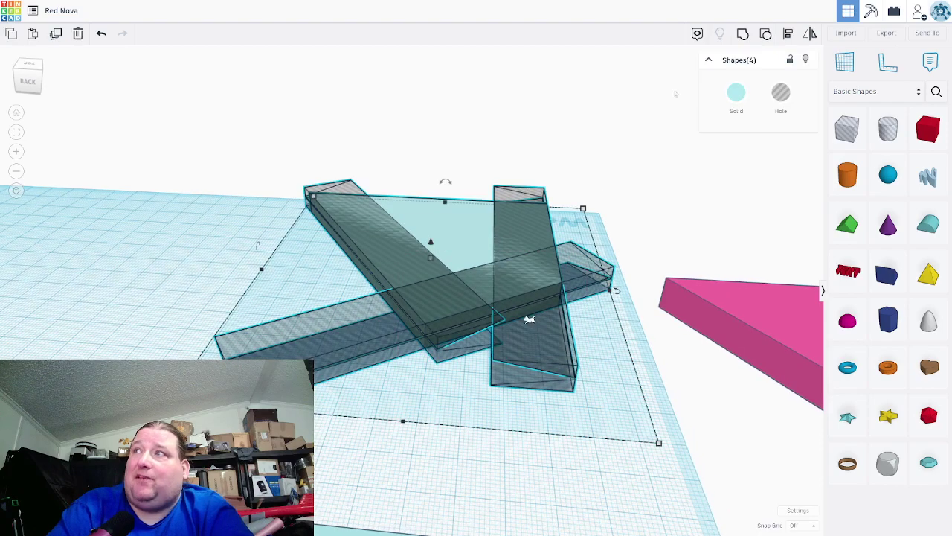
pyautogui.hotkey('ctrl', 'g')
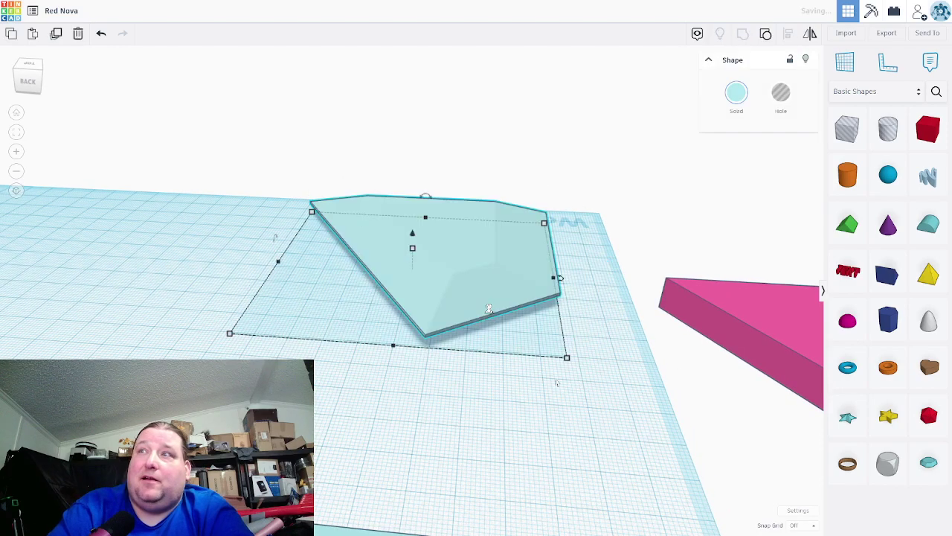
pyautogui.scroll(3, 512, 370)
pyautogui.moveTo(532, 334); pyautogui.dragTo(419, 366, button='right')
pyautogui.moveTo(690, 358); pyautogui.dragTo(399, 418, button='middle')
pyautogui.moveTo(397, 419); pyautogui.dragTo(327, 308, button='right')
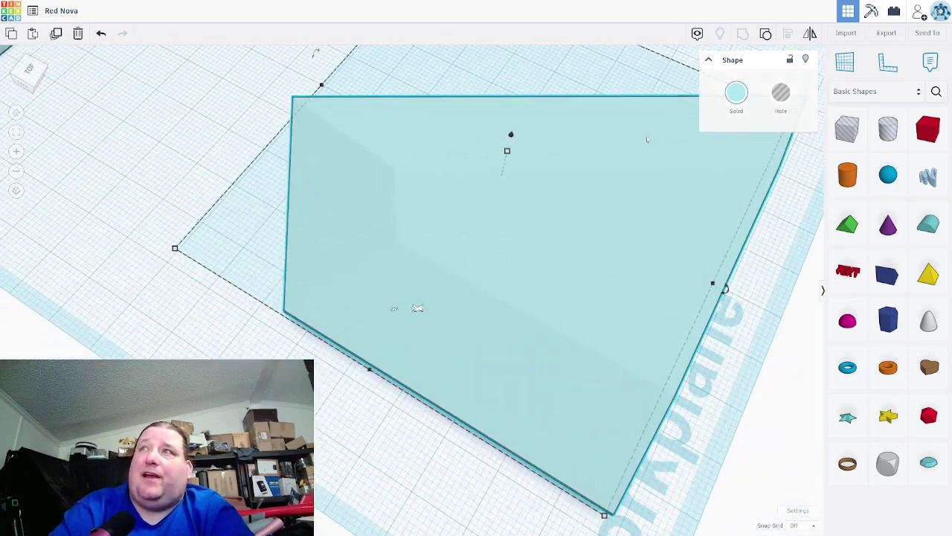
pyautogui.moveTo(640, 405); pyautogui.dragTo(737, 401, button='right')
# Change the bevelled fin to a hole, then back to a solid coloured white
pyautogui.click(779, 97)
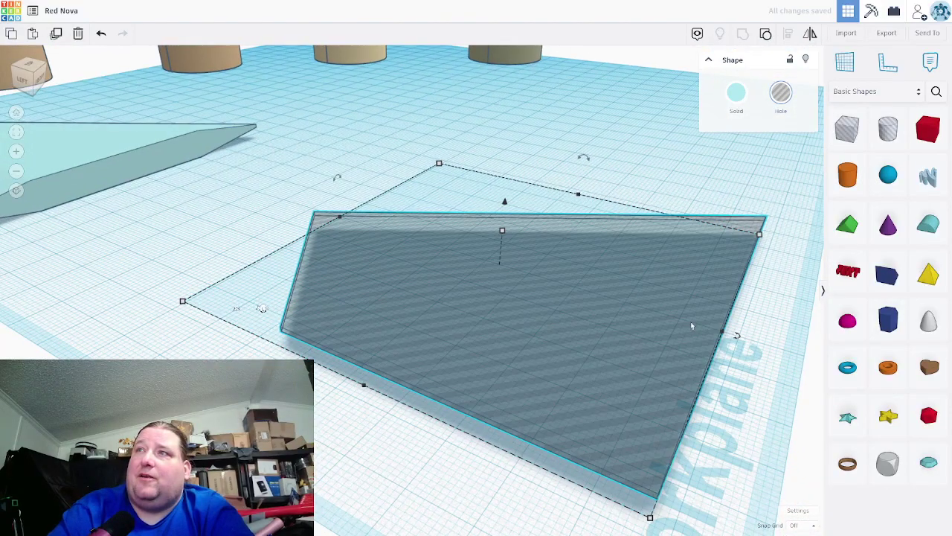
pyautogui.moveTo(691, 326); pyautogui.dragTo(726, 93, button='right')
pyautogui.click(734, 93)
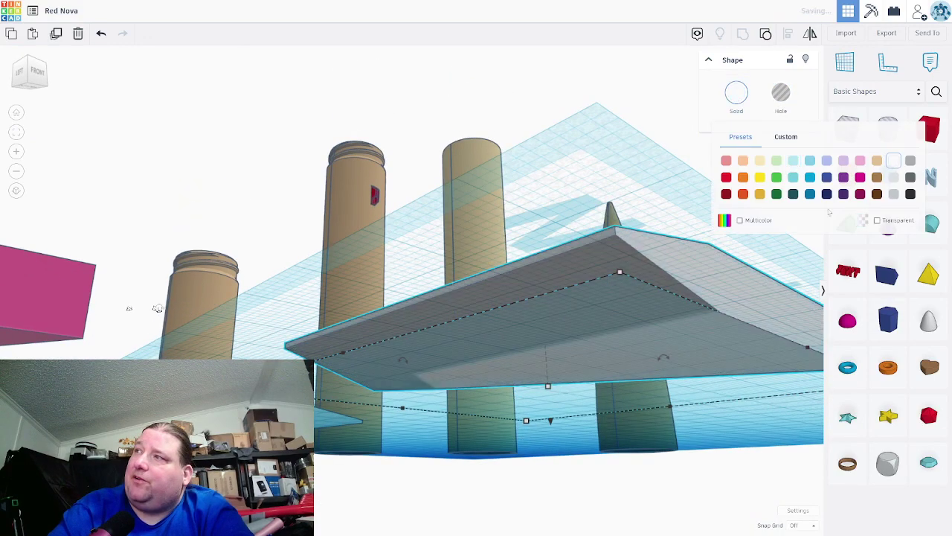
# Examine the white fin's bevelled edges and faces from below, from the sides and from above
pyautogui.moveTo(588, 263); pyautogui.dragTo(746, 317, button='right')
pyautogui.moveTo(540, 406); pyautogui.dragTo(726, 384, button='right')
pyautogui.moveTo(442, 466); pyautogui.dragTo(531, 464, button='right')
pyautogui.moveTo(662, 417); pyautogui.dragTo(667, 390, button='right')
pyautogui.scroll(-4, 569, 424)
pyautogui.moveTo(532, 471); pyautogui.dragTo(622, 369, button='right')
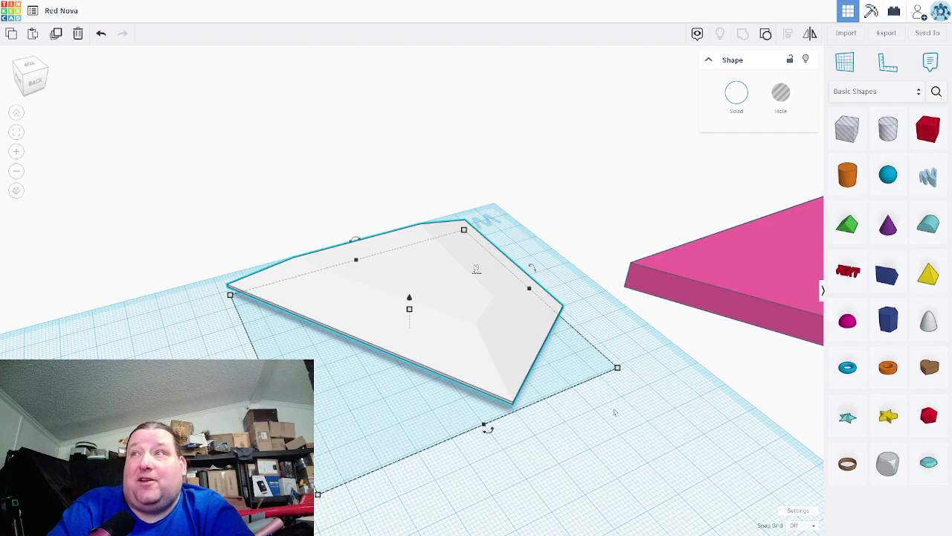
pyautogui.moveTo(615, 412); pyautogui.dragTo(528, 434, button='right')
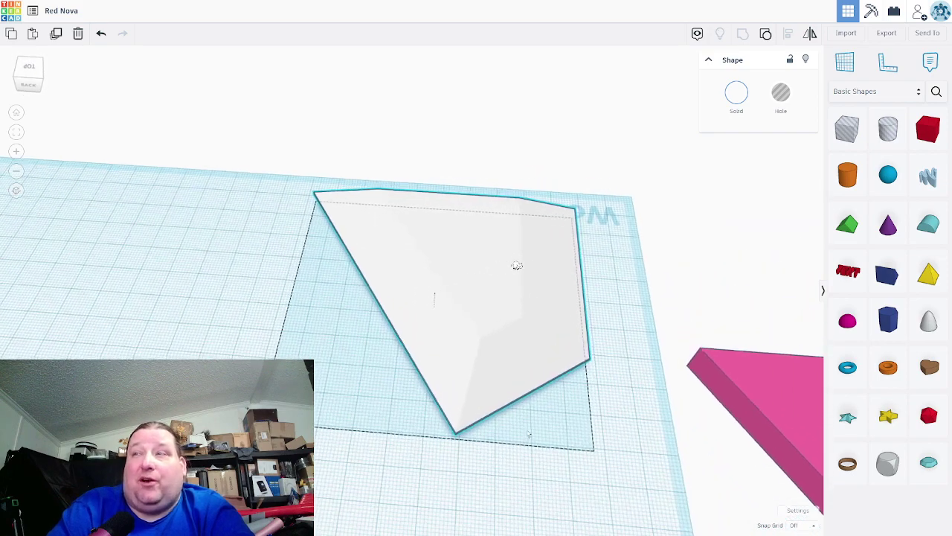
pyautogui.scroll(-2, 561, 323)
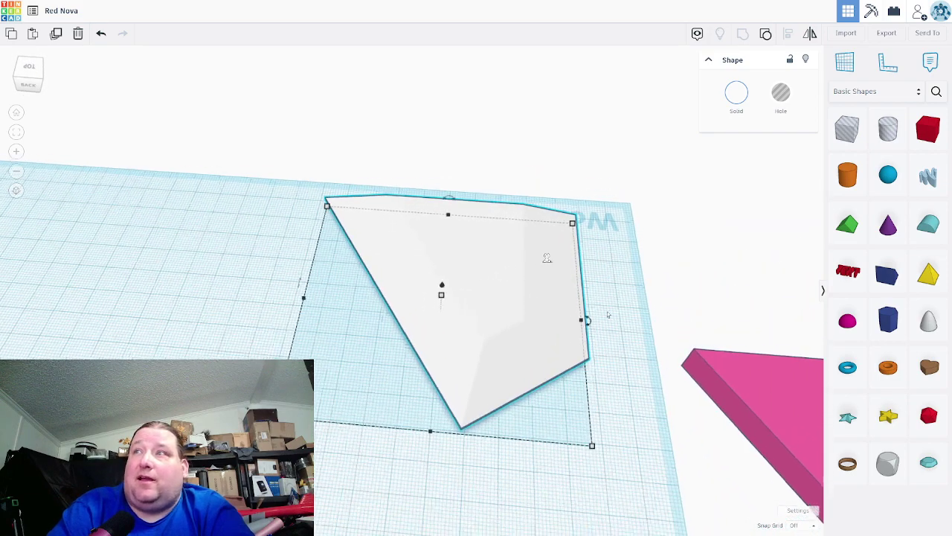
# Delete the white bevelled fin from the workplane
pyautogui.moveTo(669, 276); pyautogui.dragTo(484, 216, button='middle')
pyautogui.scroll(-3, 360, 239)
pyautogui.moveTo(547, 258); pyautogui.dragTo(546, 272, button='right')
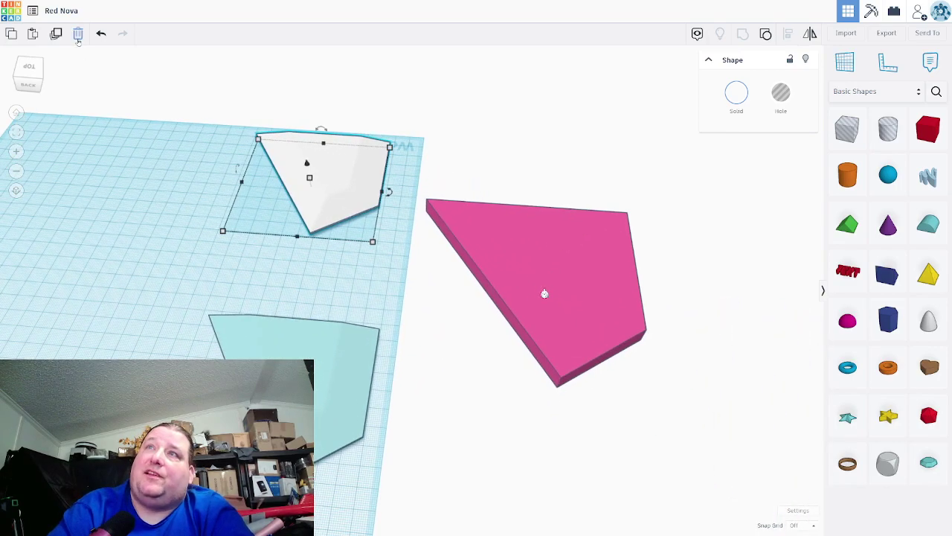
pyautogui.press('Delete')
# Move the remaining light-blue bevelled fin onto the magenta fin so their square corners roughly coincide
pyautogui.click(290, 342)
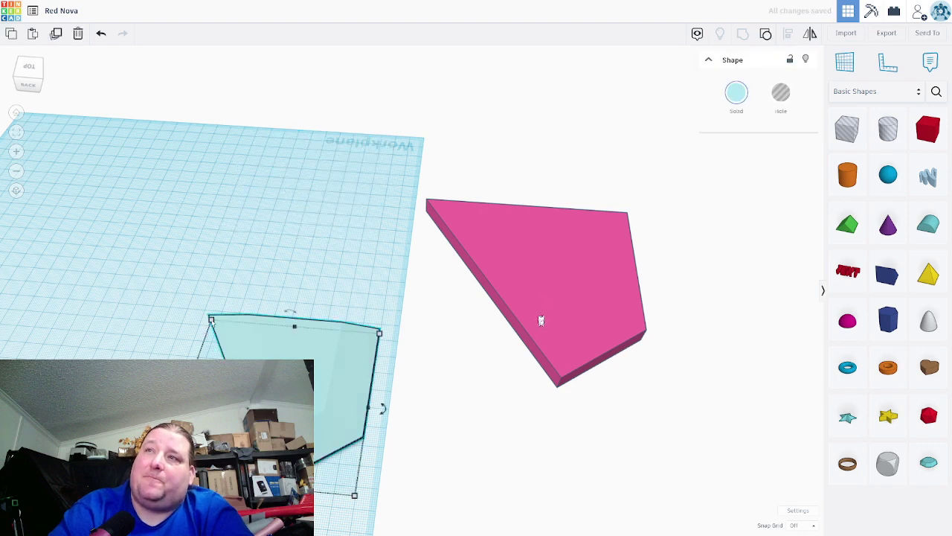
pyautogui.click(211, 319)
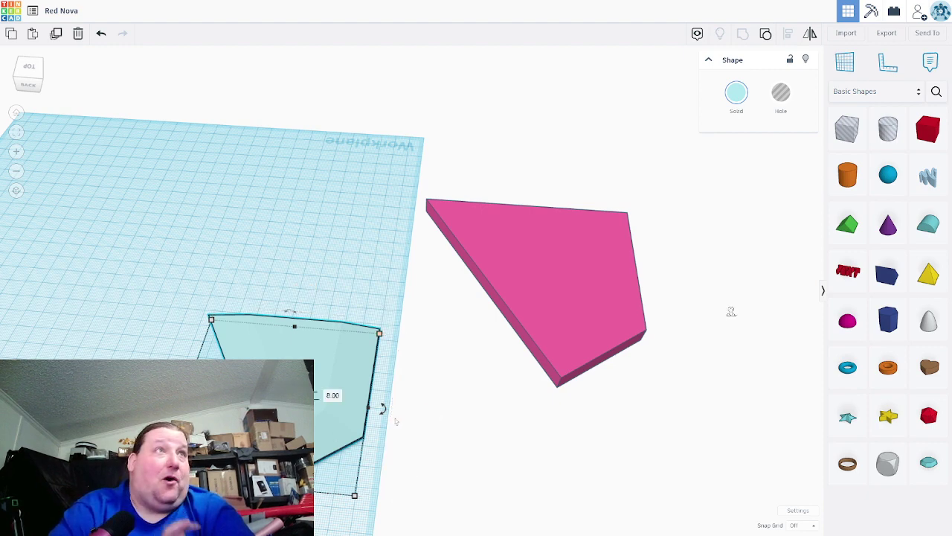
pyautogui.moveTo(473, 409); pyautogui.dragTo(480, 427, button='right')
pyautogui.moveTo(797, 310); pyautogui.dragTo(809, 311, button='right')
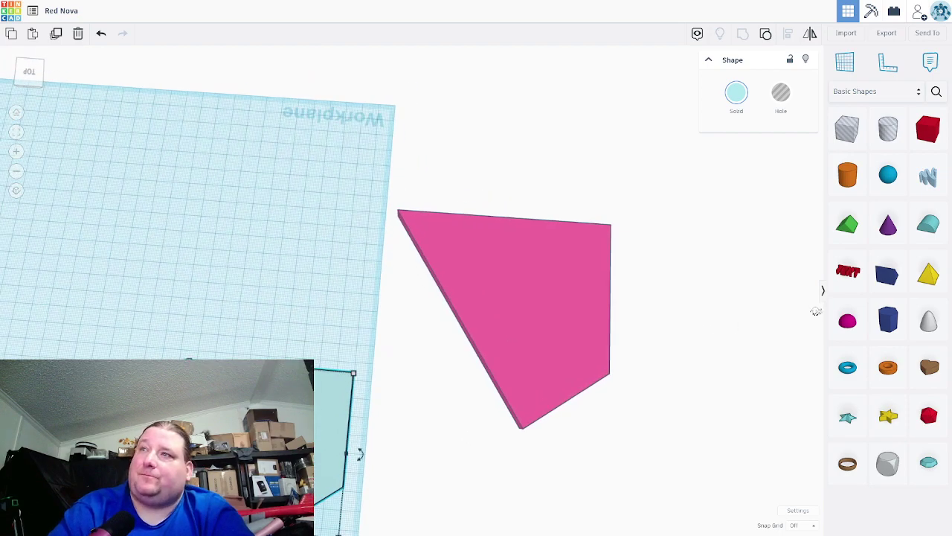
pyautogui.moveTo(327, 416); pyautogui.dragTo(555, 267)
pyautogui.moveTo(610, 224)
pyautogui.mouseDown()
pyautogui.moveTo(625, 225)
pyautogui.moveTo(617, 228)
pyautogui.mouseUp()
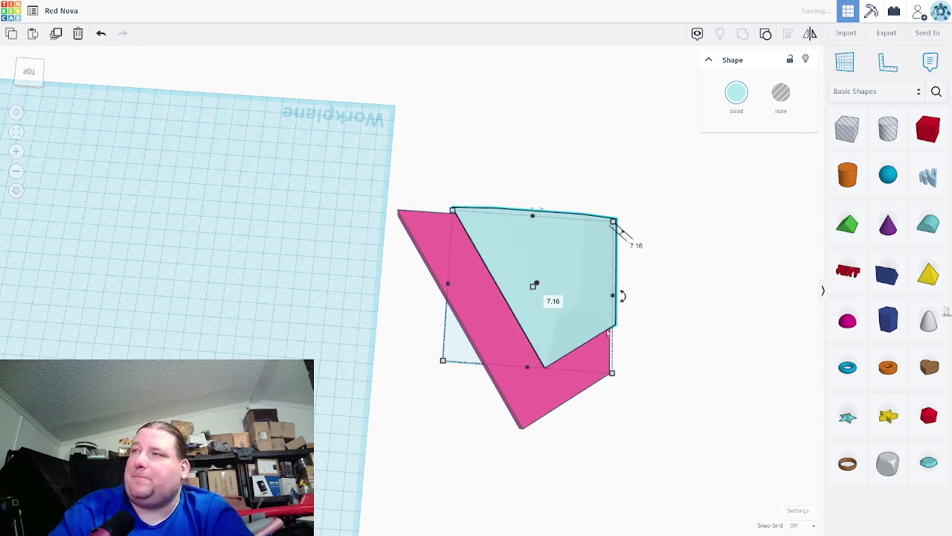
# Align the light-blue and magenta fins flush along both straight edges that meet at the square corner
pyautogui.moveTo(608, 332); pyautogui.dragTo(556, 350, button='middle')
pyautogui.moveTo(595, 335); pyautogui.dragTo(522, 198)
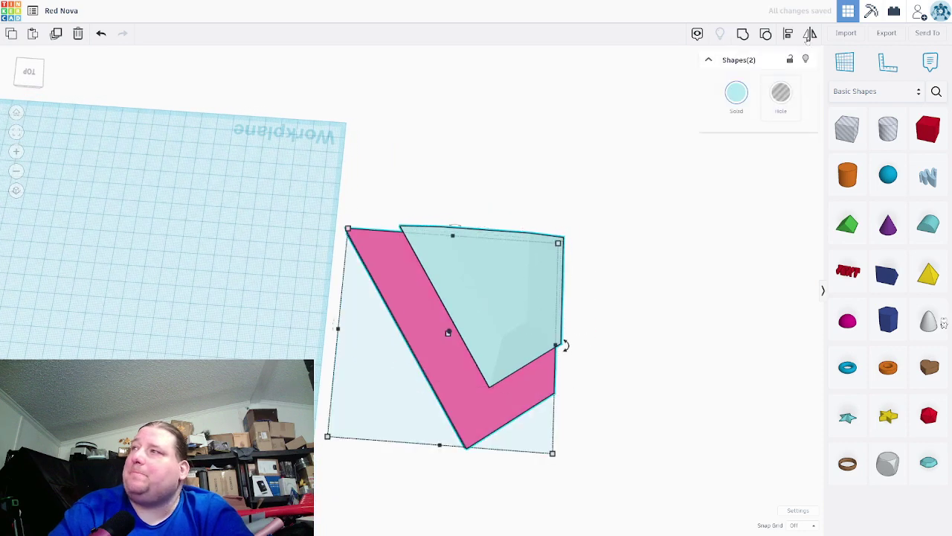
pyautogui.press('l')
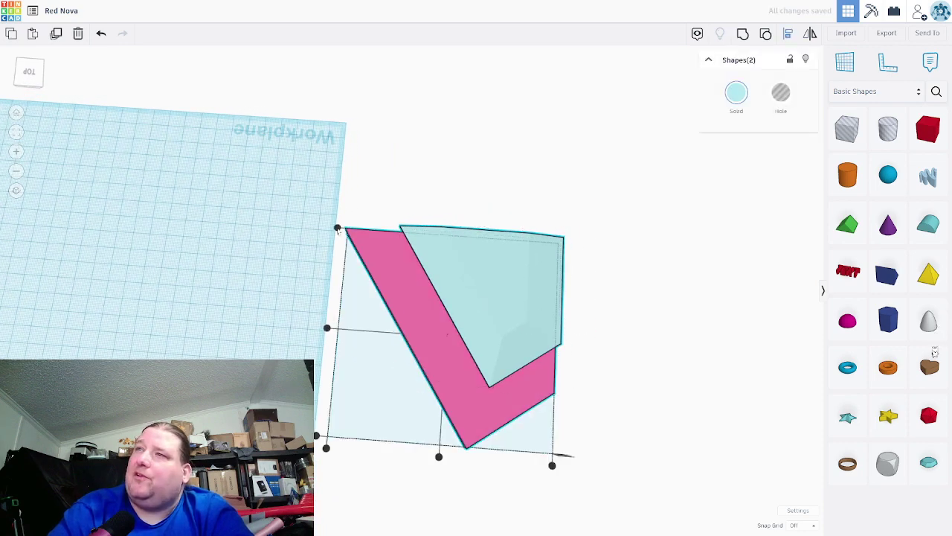
pyautogui.click(337, 228)
pyautogui.click(552, 465)
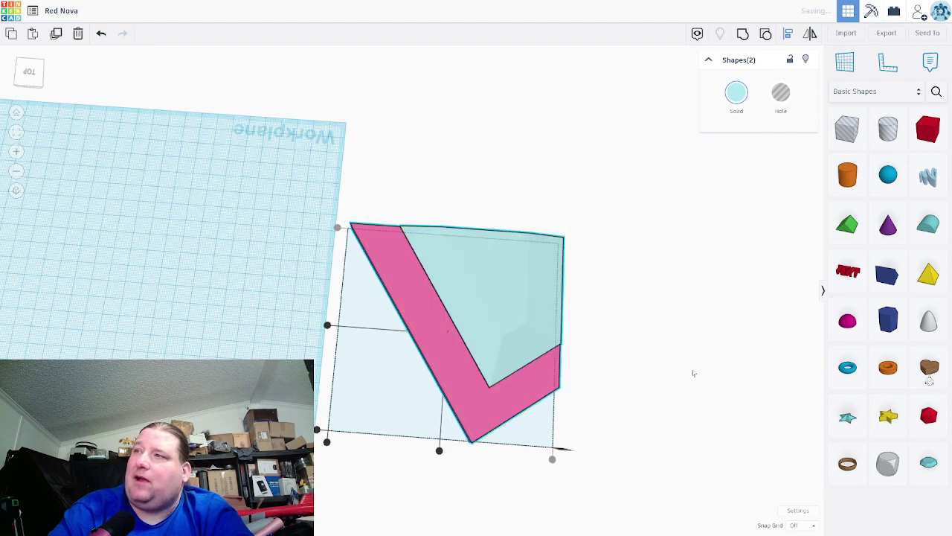
pyautogui.click(695, 371)
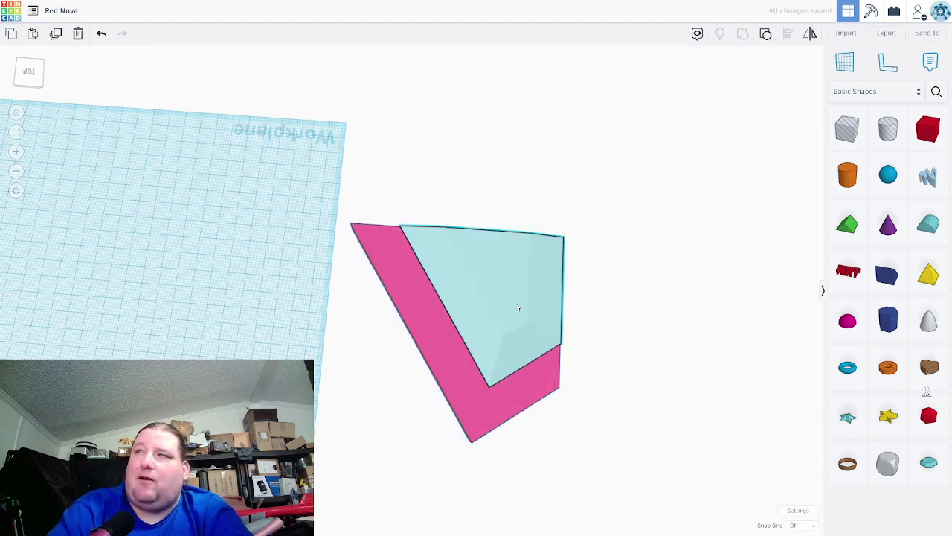
# Duplicate the light-blue bevelled fin and place one copy on the empty workplane area beside the magenta fin
pyautogui.click(518, 307)
pyautogui.hotkey('ctrl', 'd')
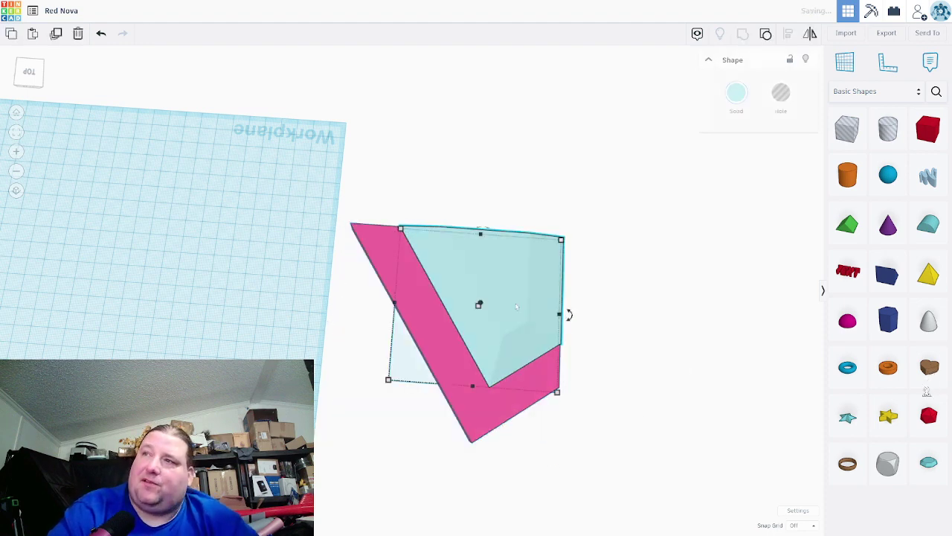
pyautogui.moveTo(514, 306); pyautogui.dragTo(195, 232)
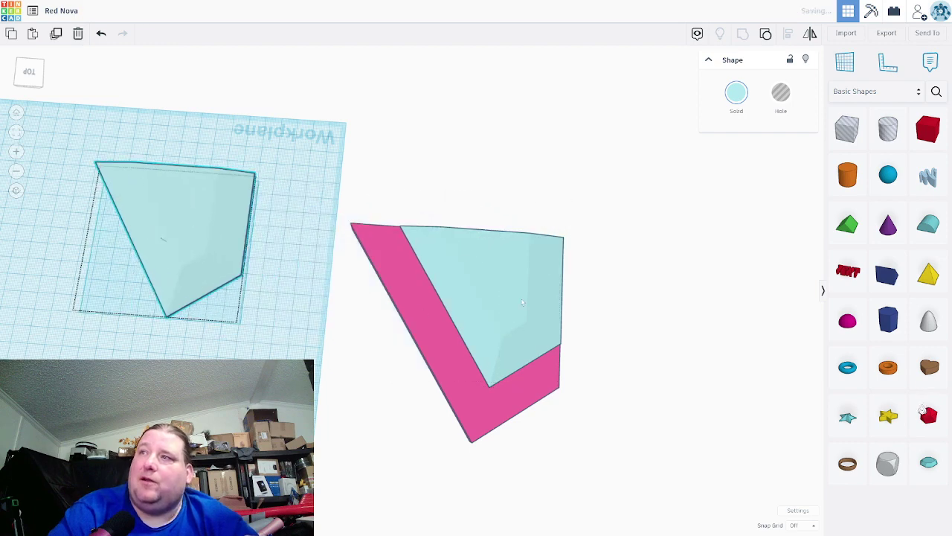
# Enlarge the light-blue fin lying on the magenta fin until it matches the magenta fin's outline
pyautogui.click(497, 333)
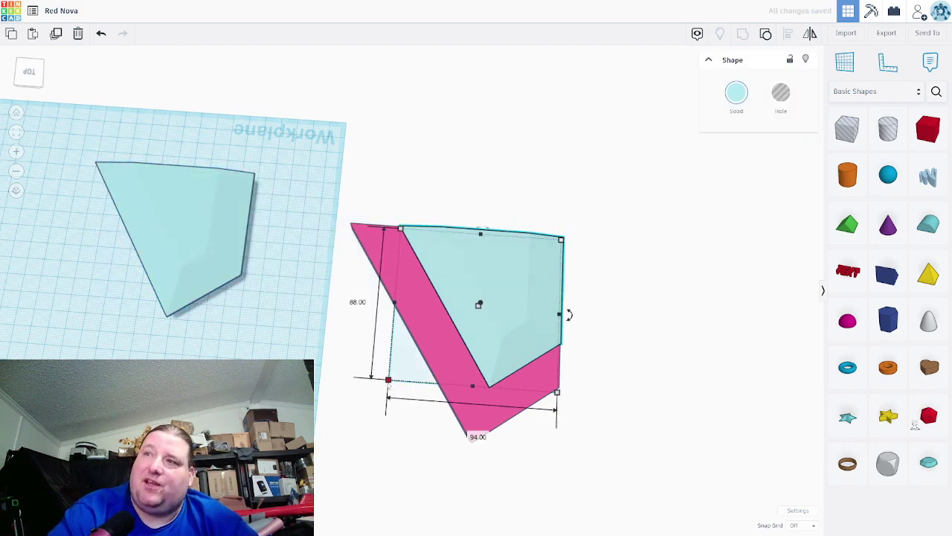
pyautogui.moveTo(387, 380); pyautogui.dragTo(326, 429)
pyautogui.click(632, 278)
# Move the enlarged light-blue fin off the magenta fin and delete the magenta fin
pyautogui.moveTo(491, 312); pyautogui.dragTo(410, 273)
pyautogui.click(521, 334)
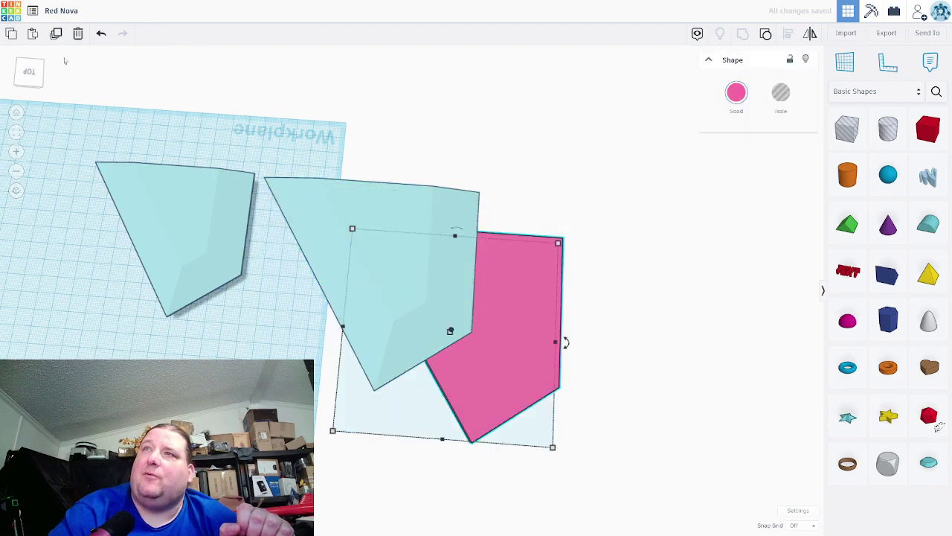
pyautogui.press('Delete')
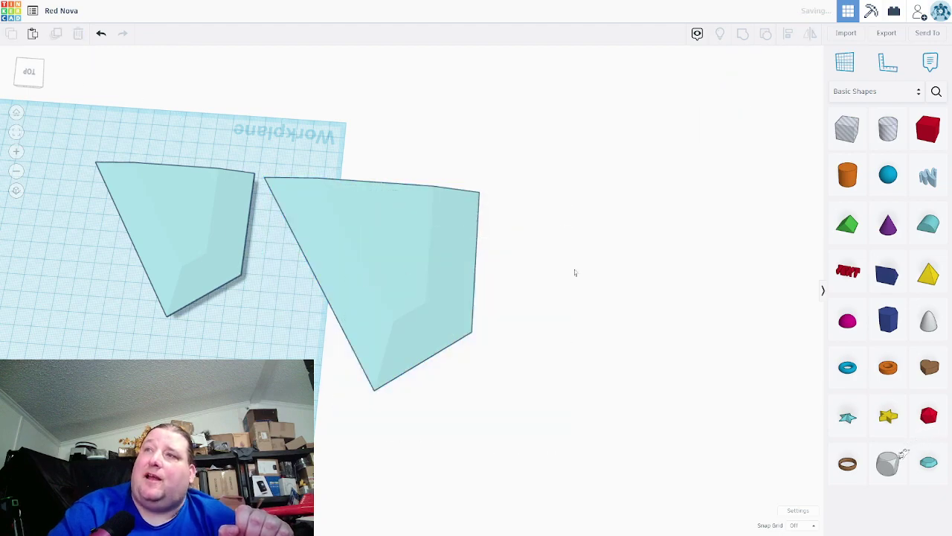
pyautogui.moveTo(557, 270); pyautogui.dragTo(521, 309, button='right')
pyautogui.moveTo(520, 309); pyautogui.dragTo(495, 332, button='middle')
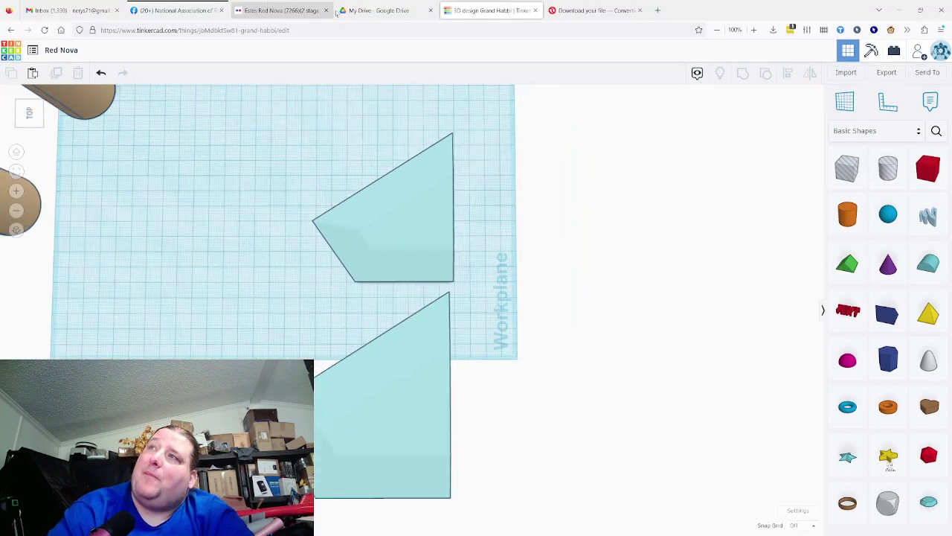
# Switch to the Flickr page of the Estes Red Nova and browse its rocket images to examine fins and nose cone
pyautogui.click(261, 8)
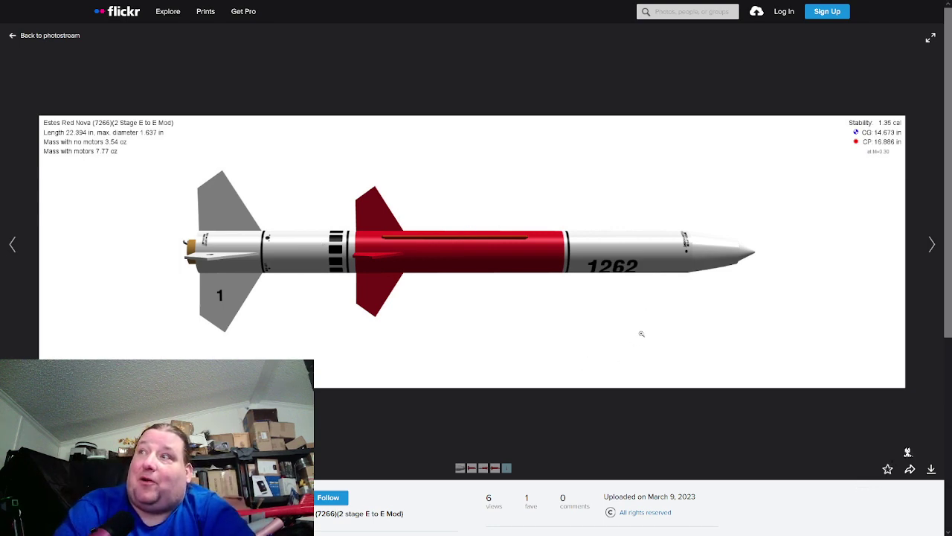
pyautogui.rightClick(604, 321)
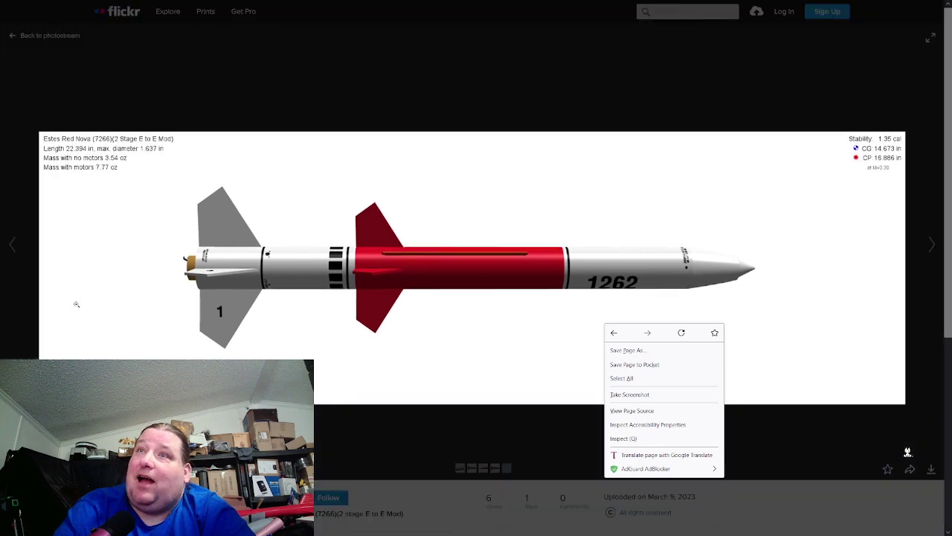
pyautogui.click(933, 248)
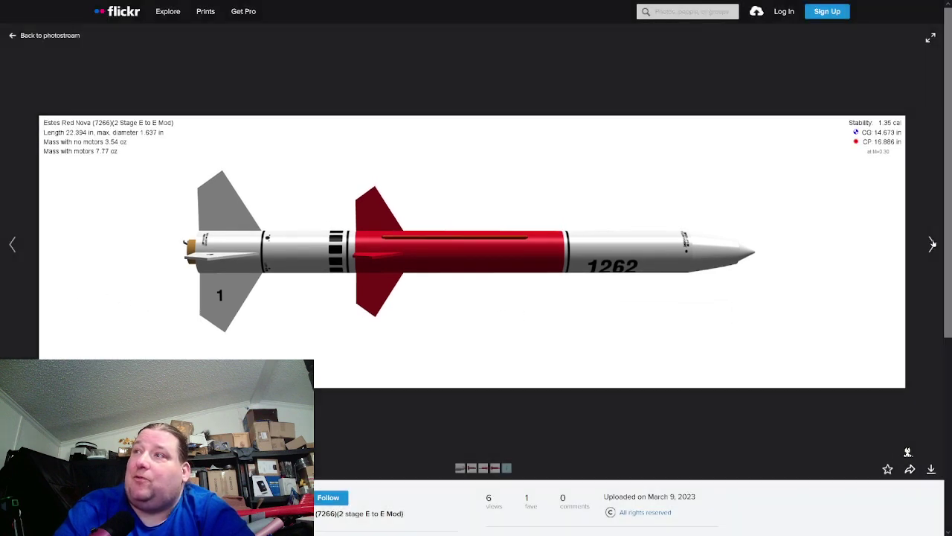
pyautogui.click(932, 244)
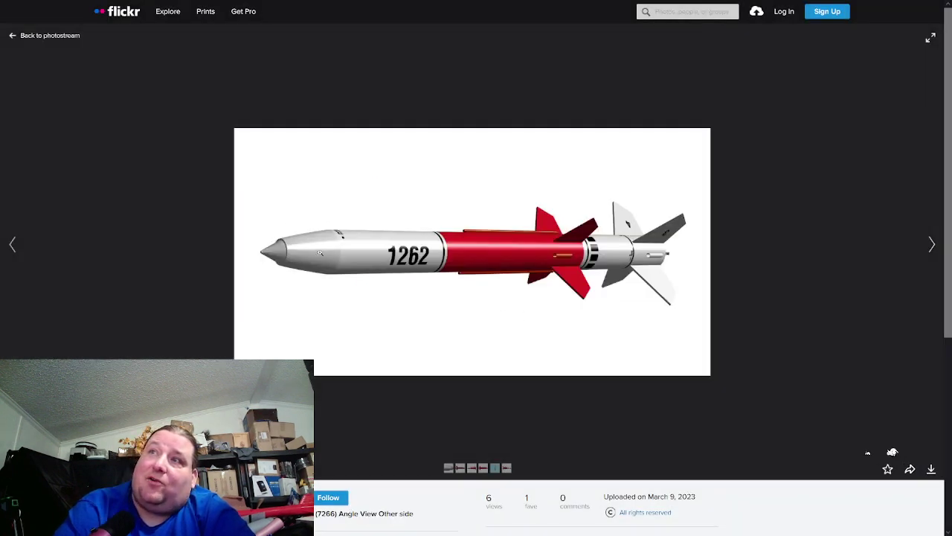
pyautogui.click(932, 244)
pyautogui.click(932, 244)
pyautogui.click(932, 244)
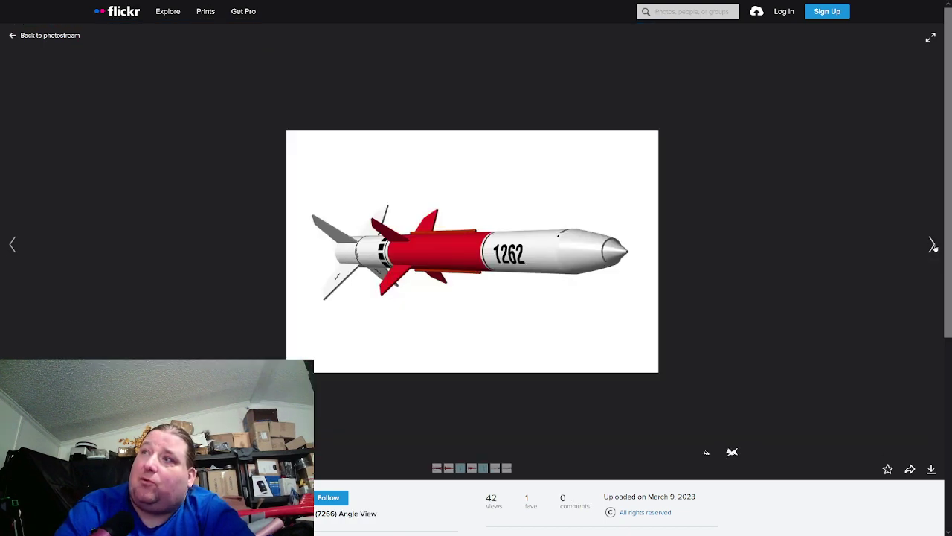
pyautogui.click(932, 244)
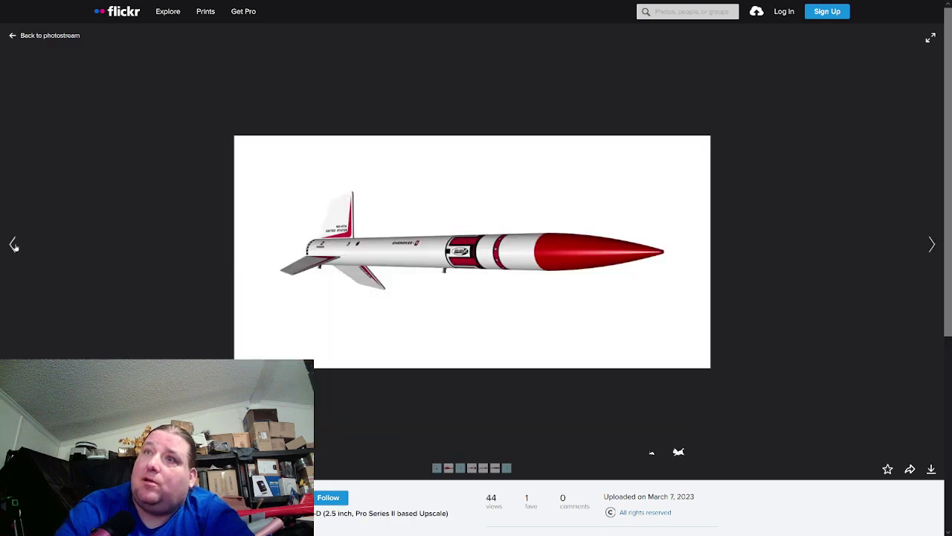
pyautogui.click(13, 247)
pyautogui.click(13, 247)
pyautogui.click(13, 244)
pyautogui.click(13, 244)
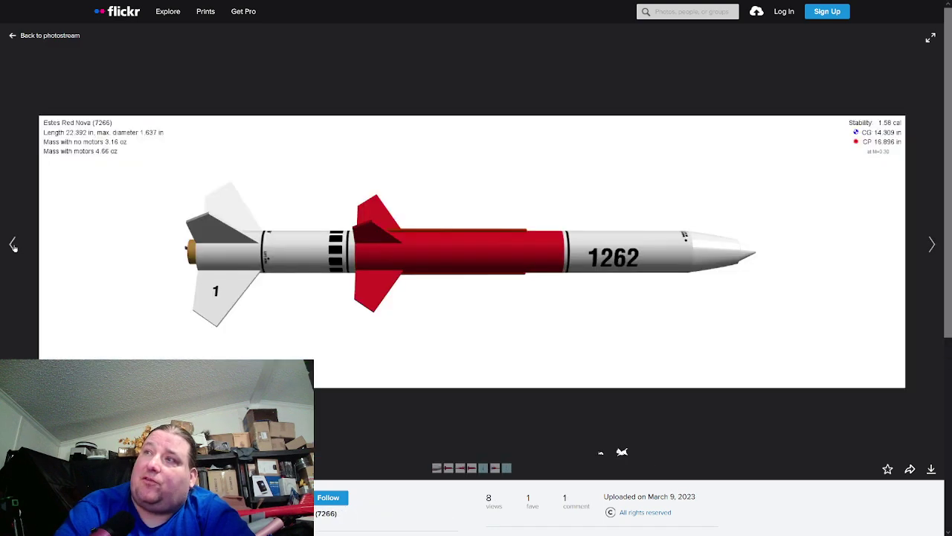
pyautogui.click(13, 244)
pyautogui.click(12, 244)
pyautogui.click(13, 244)
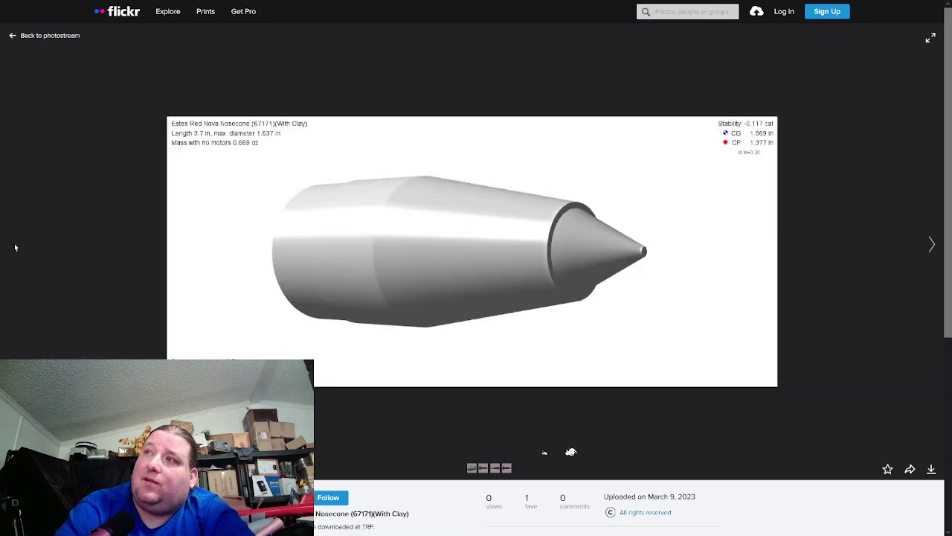